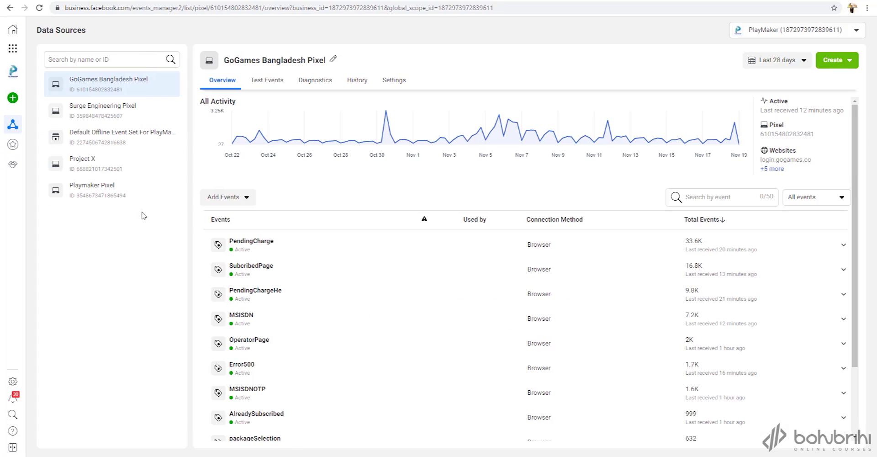
# Step: Start connecting a new Web data source, using Facebook Pixel as the connection method
pyautogui.moveTo(3, 101)
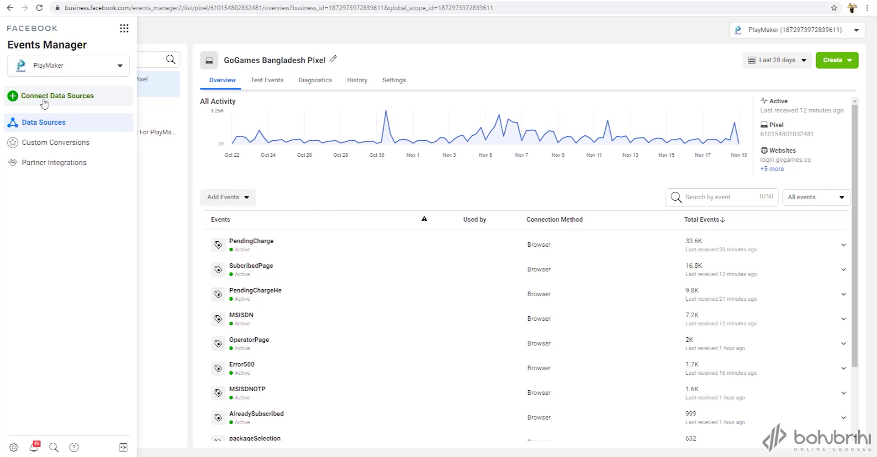
pyautogui.click(44, 103)
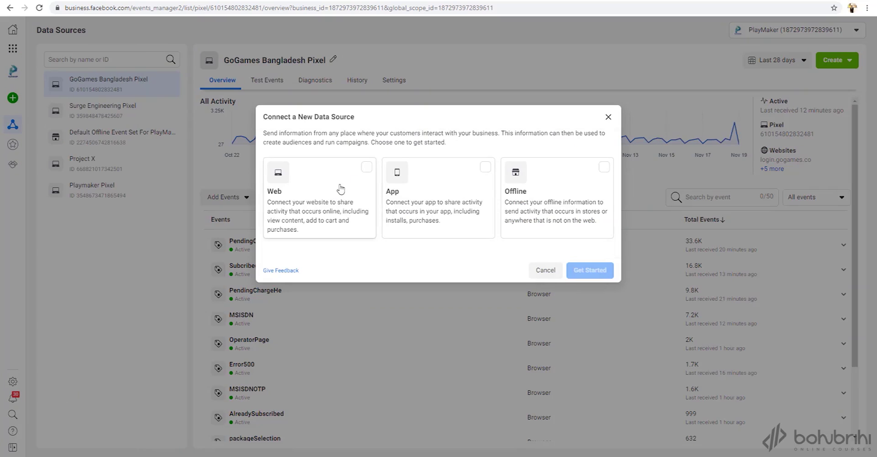
pyautogui.click(371, 173)
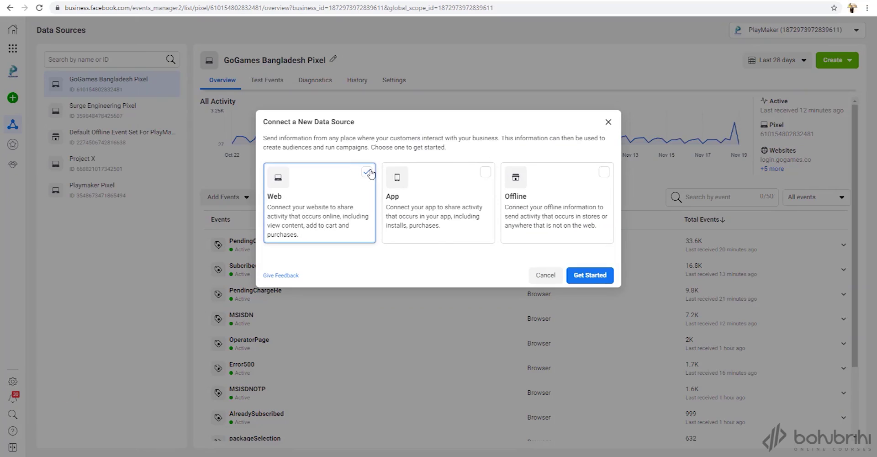
pyautogui.click(582, 276)
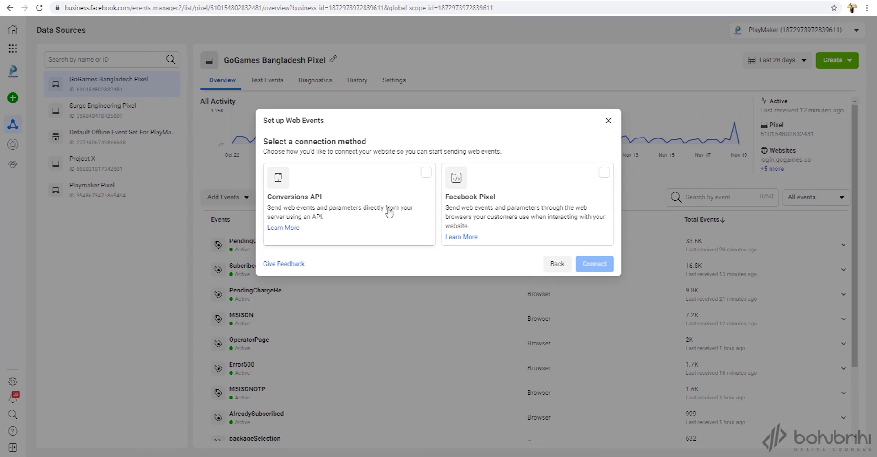
pyautogui.click(604, 173)
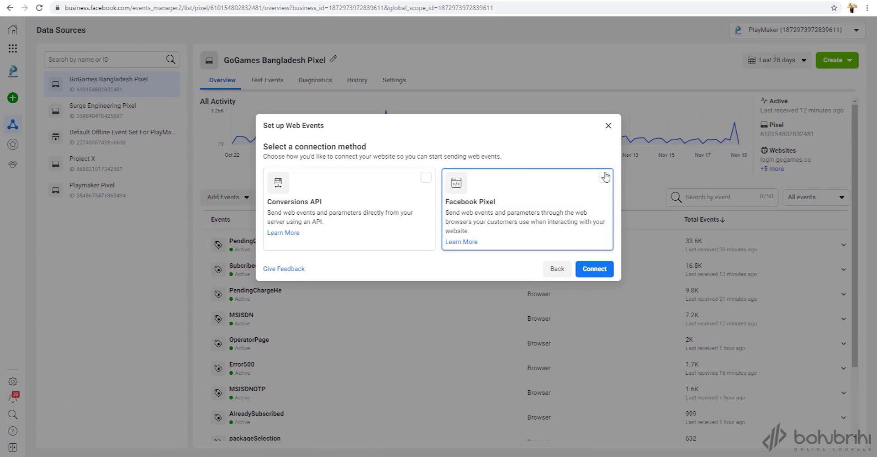
pyautogui.click(603, 269)
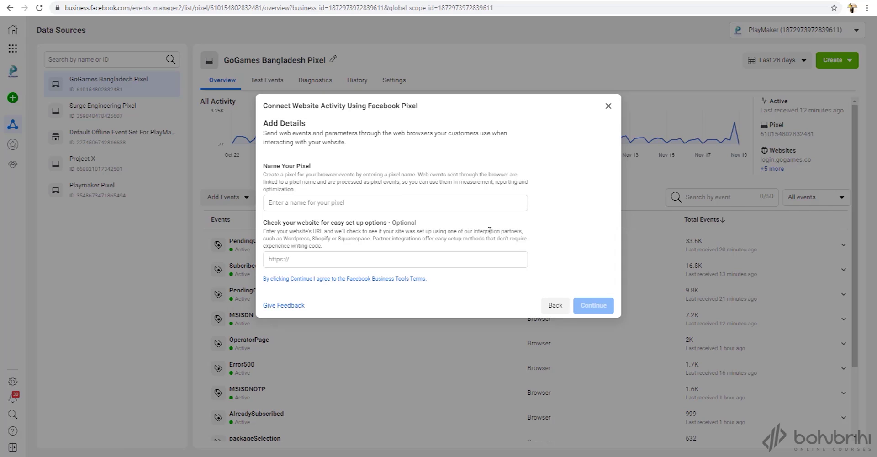
# Step: Name the new pixel "Playmaker Website Pixel" and create it without entering a website URL
pyautogui.click(302, 204)
pyautogui.write('Playmaker Website Pixel')
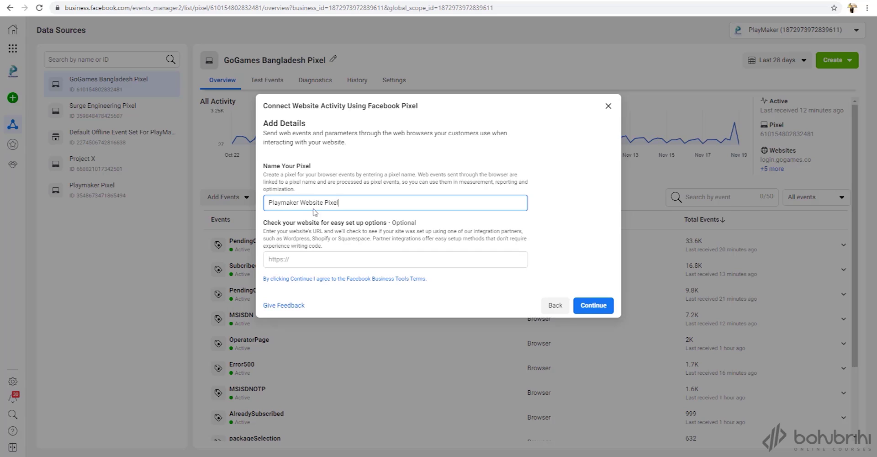
pyautogui.click(589, 312)
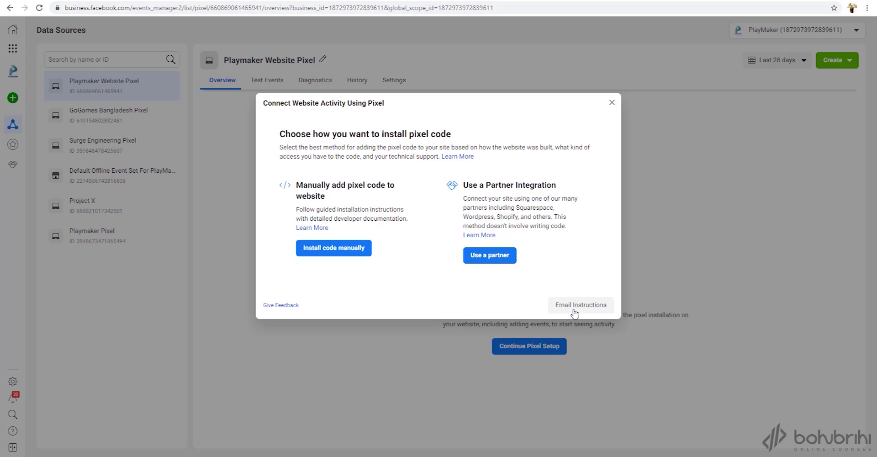
# Step: Choose manual installation for the pixel, copy its base code, and continue to the advanced matching stage
pyautogui.click(341, 251)
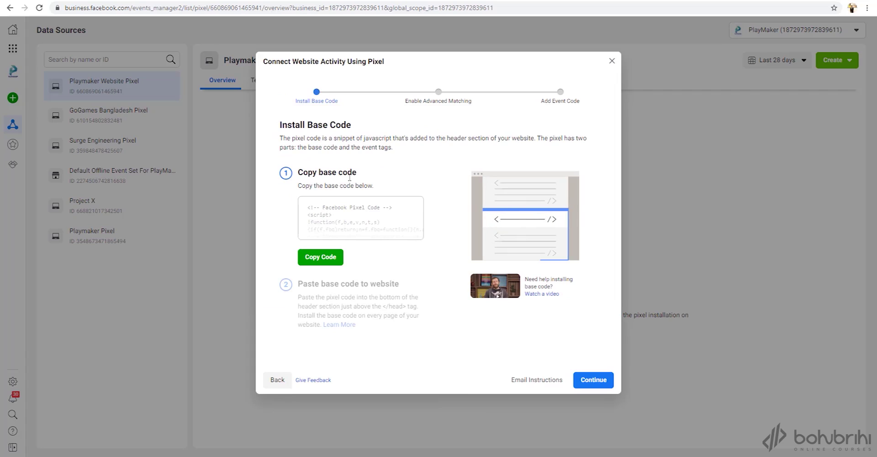
pyautogui.click(328, 263)
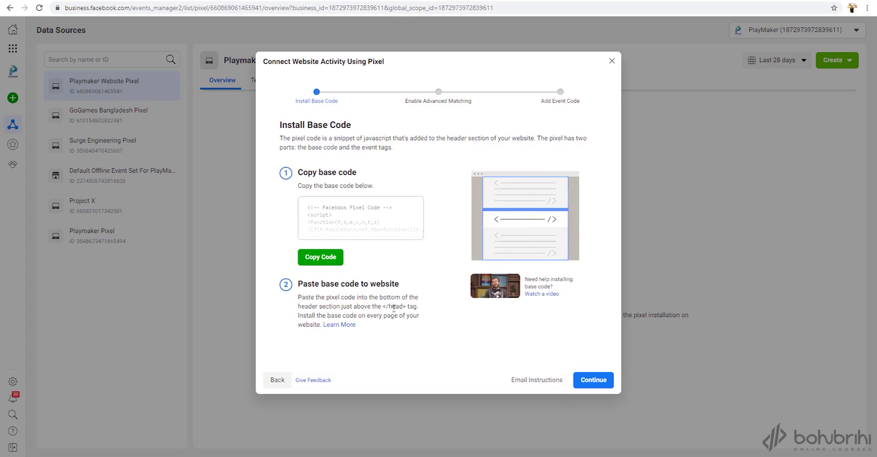
pyautogui.click(590, 382)
pyautogui.click(591, 381)
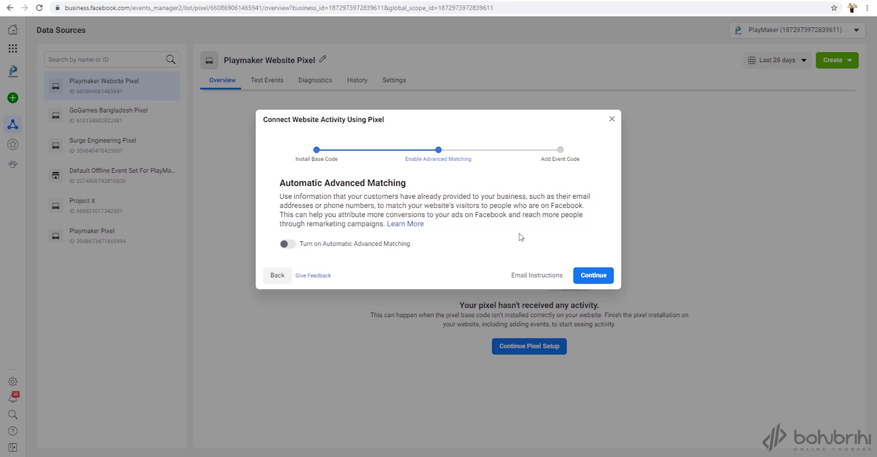
# Step: Turn on Automatic Advanced Matching with all customer information fields, continue to the event code stage, and go back through the setup
pyautogui.click(288, 244)
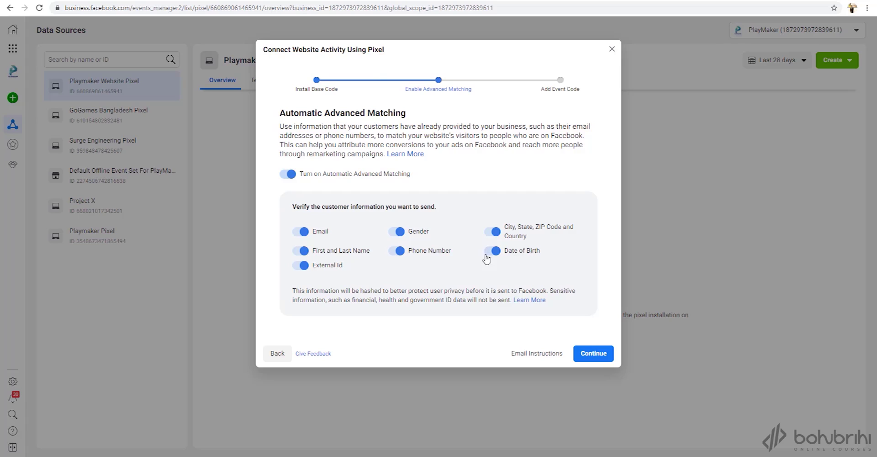
pyautogui.click(594, 357)
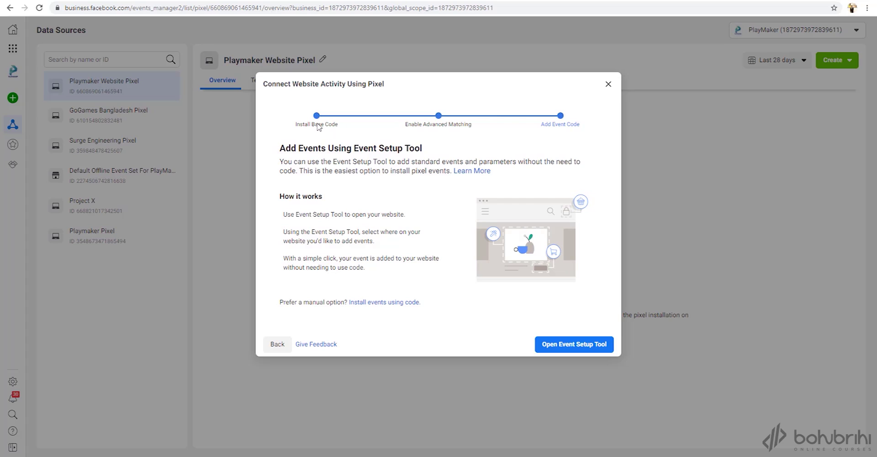
pyautogui.click(277, 344)
pyautogui.click(276, 370)
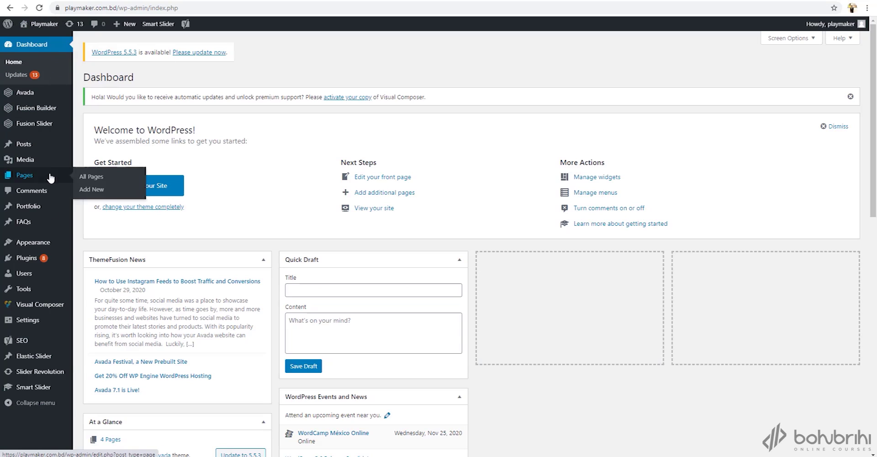
# Step: Switch to the WordPress admin of the Playmaker site and open the Avada theme's header.php in the Theme Editor
pyautogui.moveTo(48, 234)
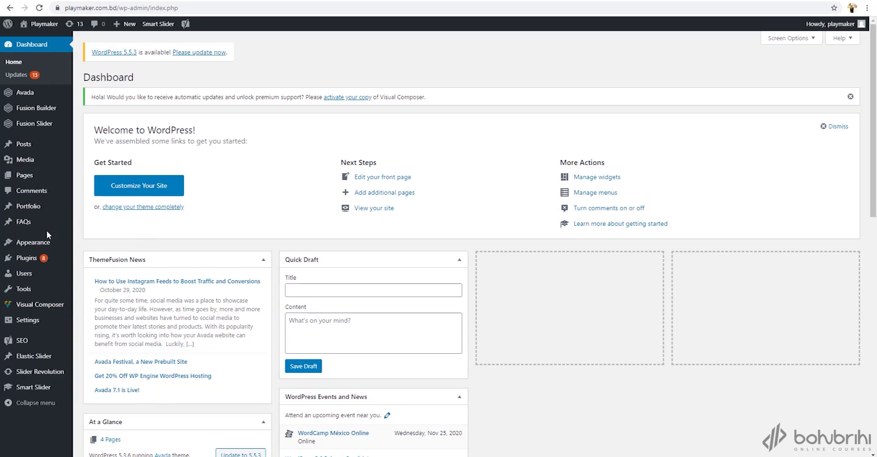
pyautogui.moveTo(44, 249)
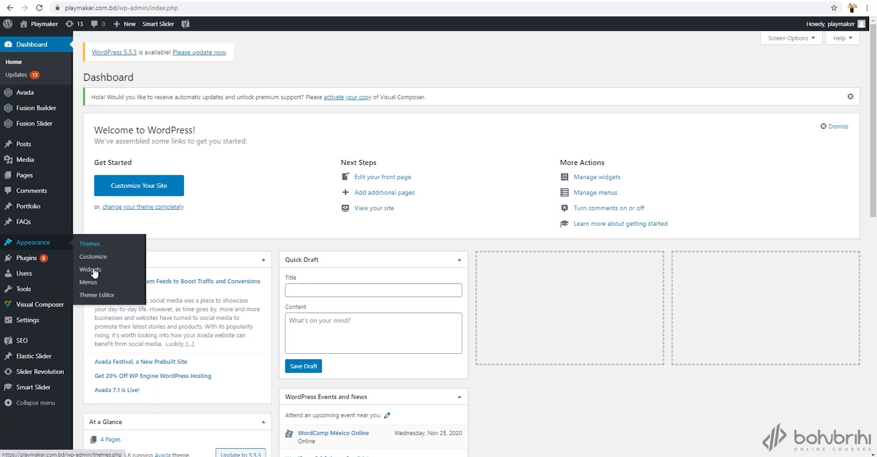
pyautogui.click(93, 296)
pyautogui.scroll(-5, 818, 274)
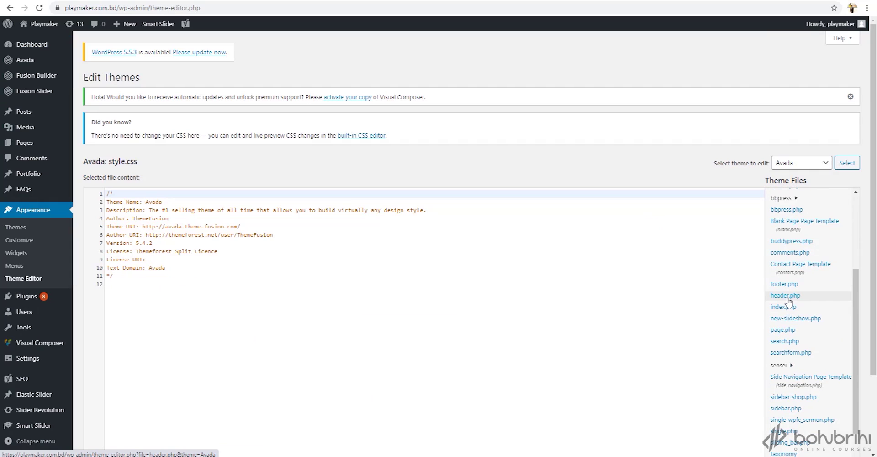
pyautogui.click(786, 296)
# Step: Paste the copied Facebook Pixel code on a new line just above the closing </head> tag in header.php
pyautogui.scroll(-4, 328, 252)
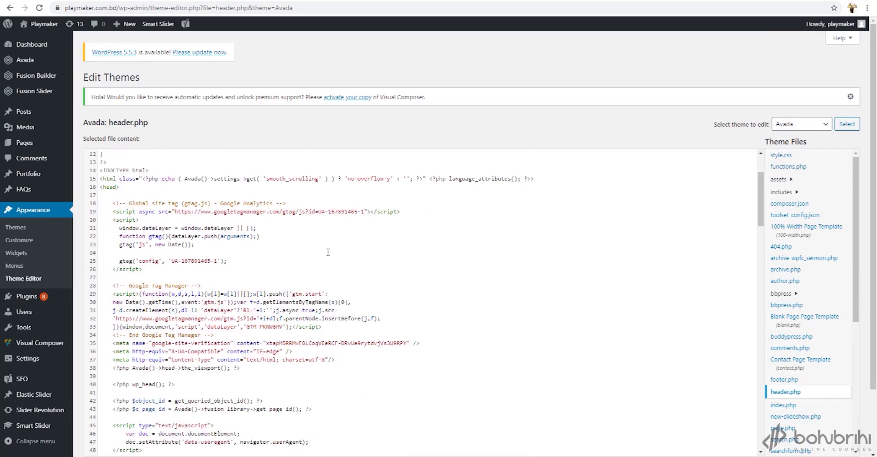
pyautogui.scroll(-2, 166, 298)
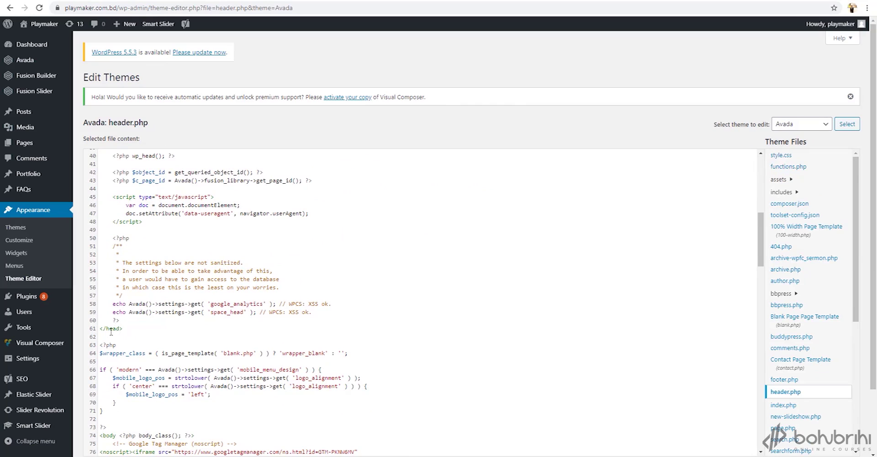
pyautogui.scroll(6, 135, 317)
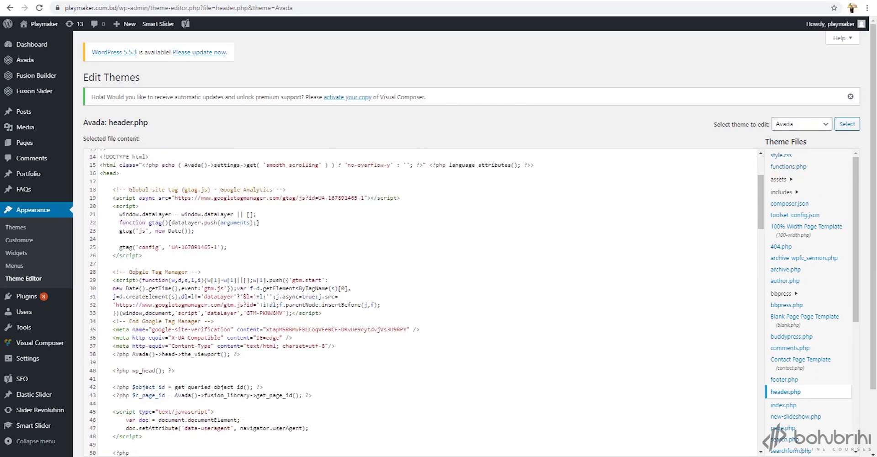
pyautogui.scroll(-9, 116, 239)
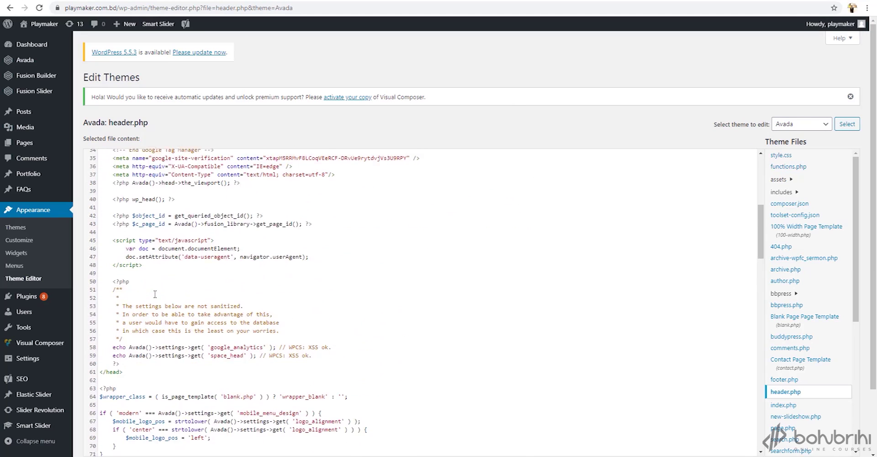
pyautogui.click(102, 191)
pyautogui.click(132, 186)
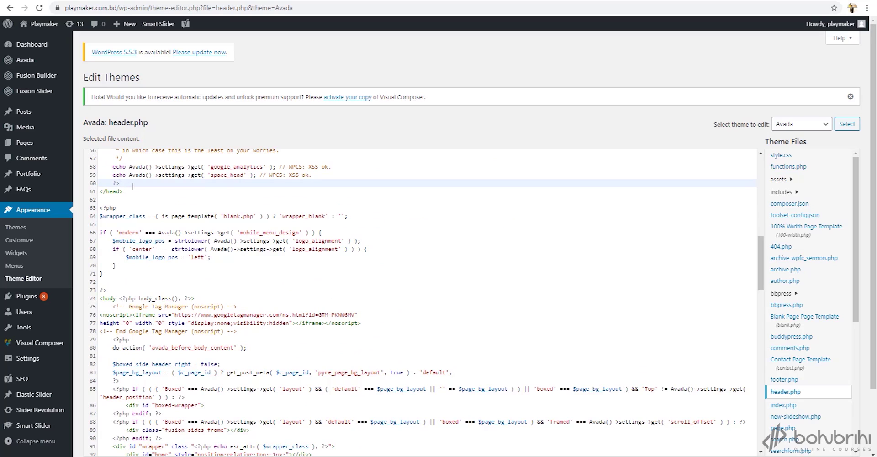
pyautogui.press('Return')
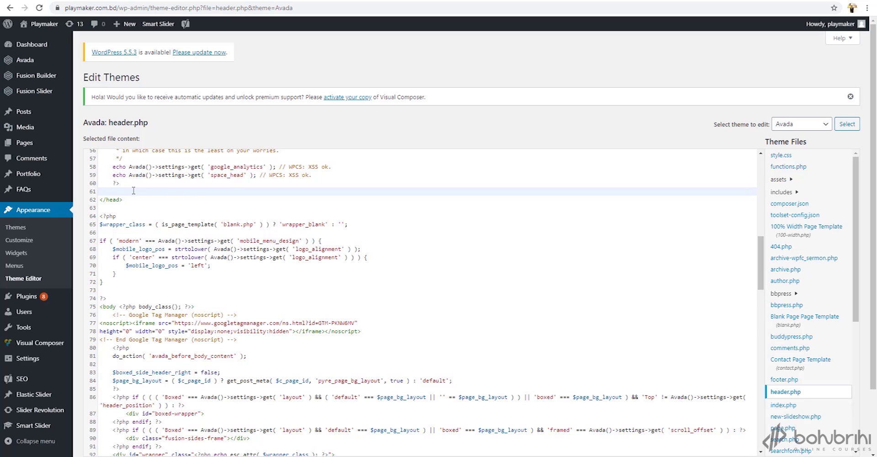
pyautogui.hotkey('ctrl', 'v')
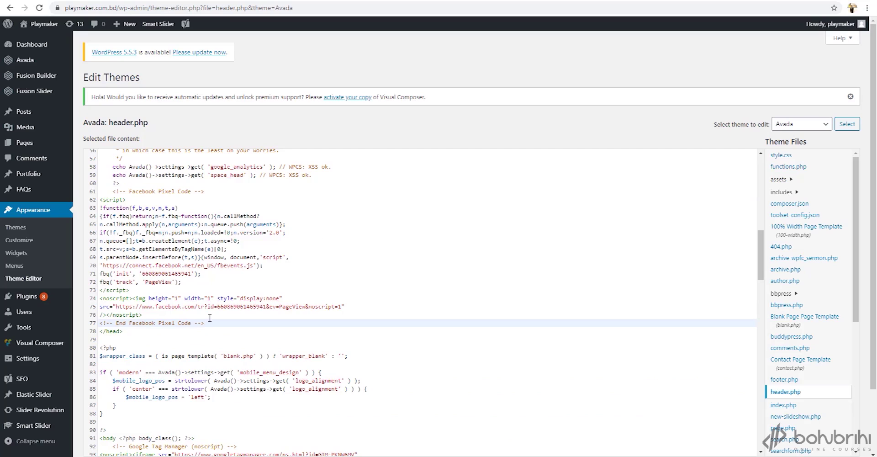
# Step: Save the edited header.php by updating the file
pyautogui.scroll(-5, 499, 194)
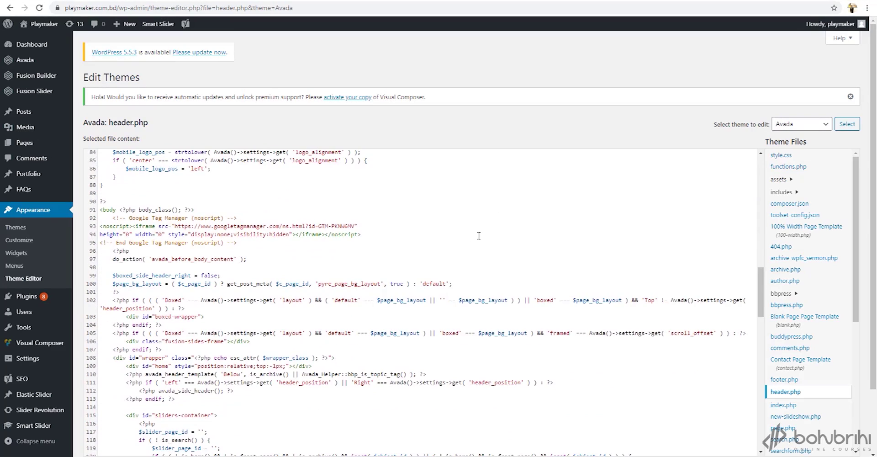
pyautogui.scroll(-9, 584, 336)
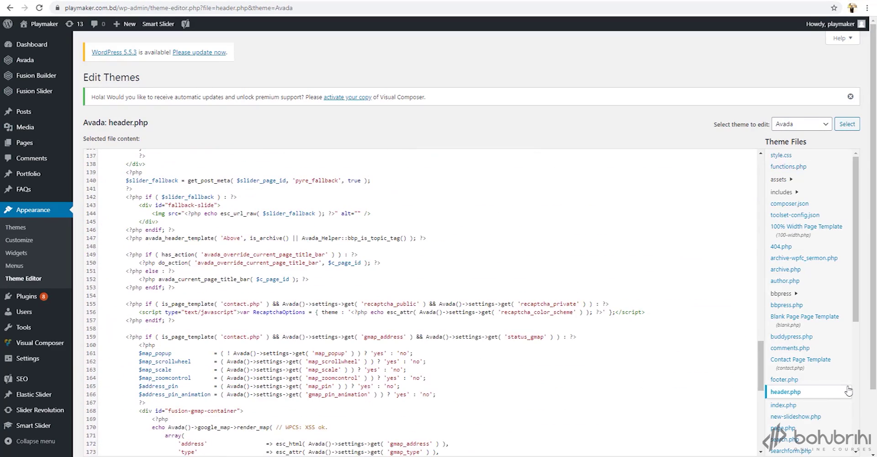
pyautogui.scroll(-5, 848, 391)
pyautogui.scroll(-10, 126, 343)
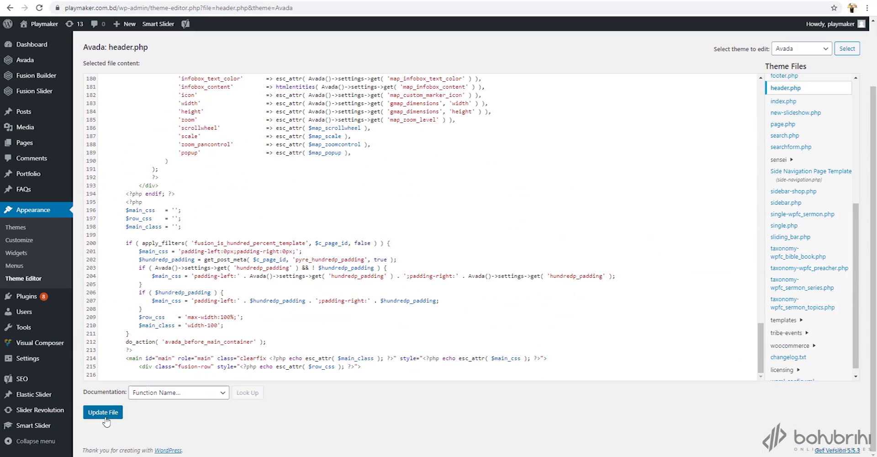
pyautogui.click(106, 414)
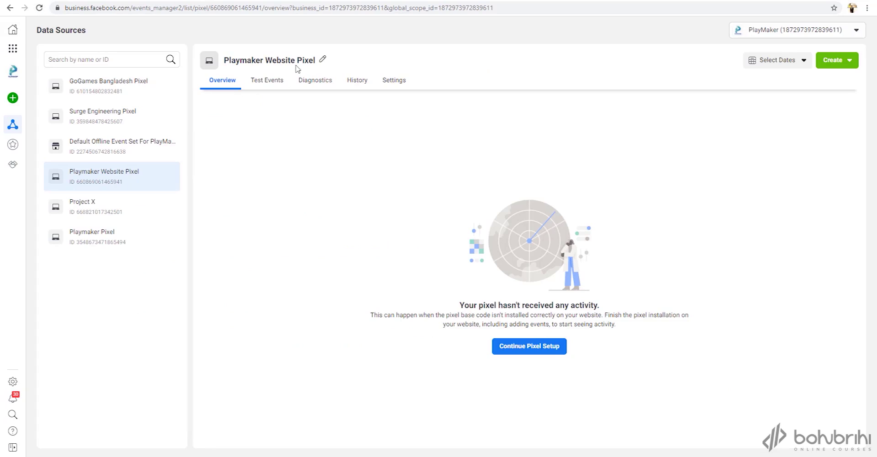
# Step: Switch to Facebook Events Manager, reload the Playmaker Website Pixel overview, dismiss the See Deeper Funnel Events suggestion, and check the available dates
pyautogui.click(39, 10)
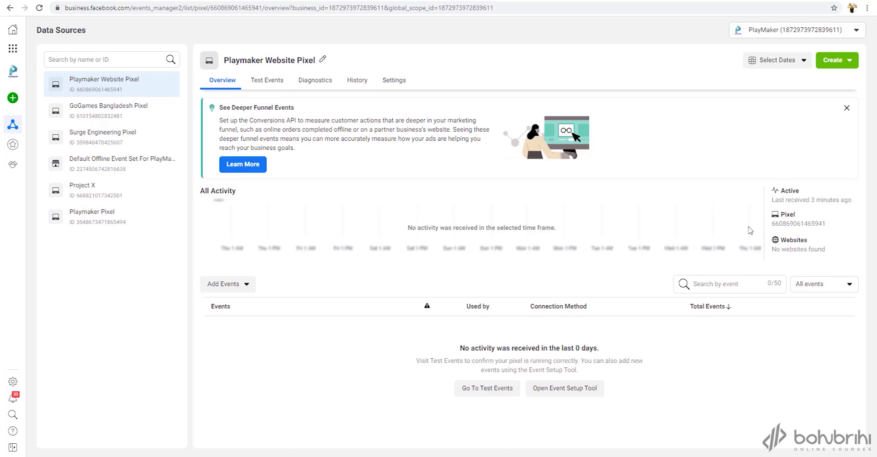
pyautogui.click(846, 108)
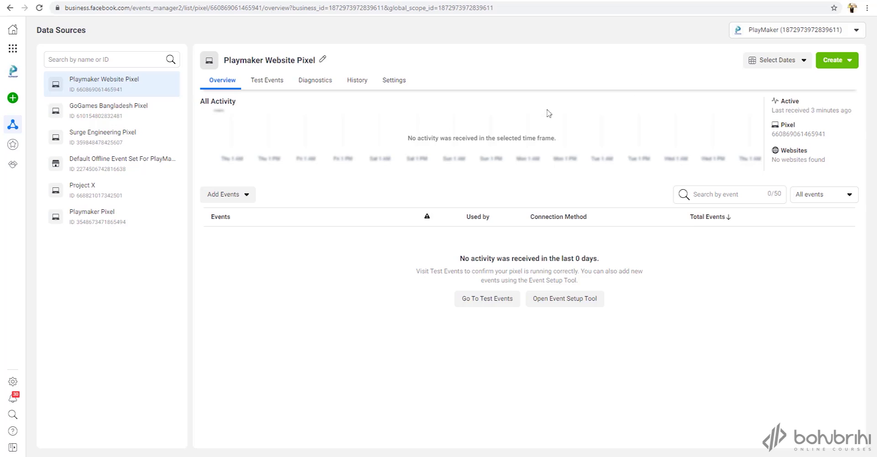
pyautogui.click(785, 63)
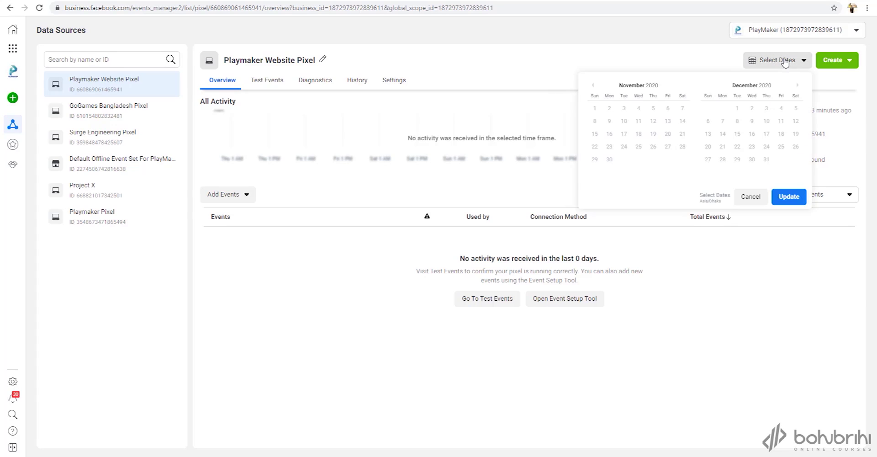
pyautogui.click(753, 200)
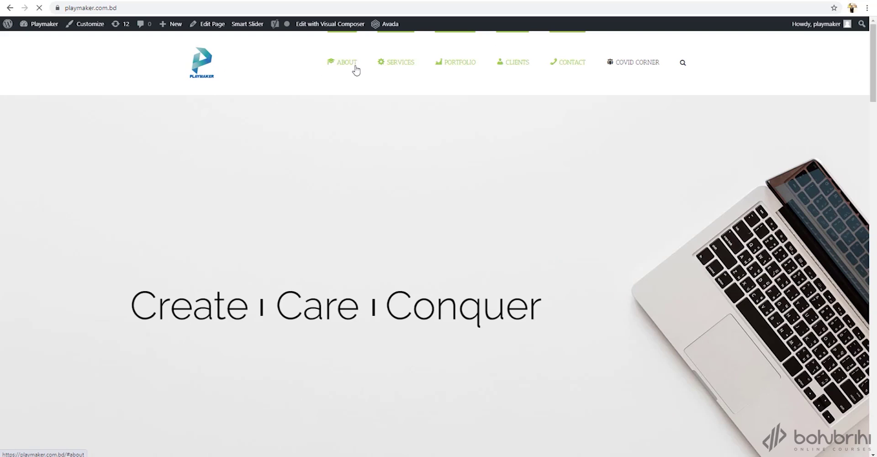
# Step: Visit the Playmaker website's About section, return to Facebook Events Manager, and view the Surge Engineering Pixel's activity overview
pyautogui.click(356, 70)
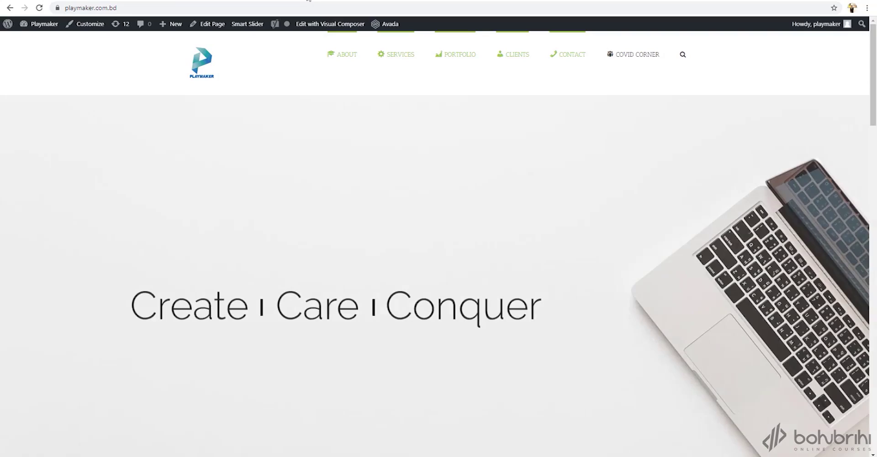
pyautogui.click(309, 1)
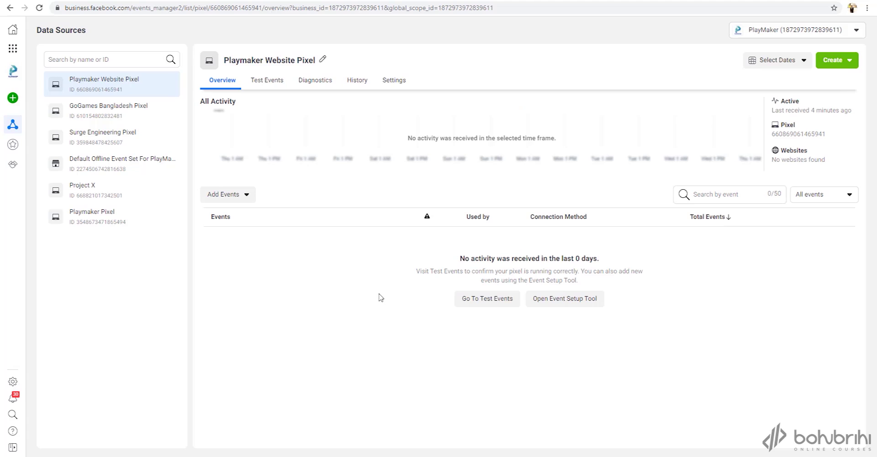
pyautogui.doubleClick(128, 134)
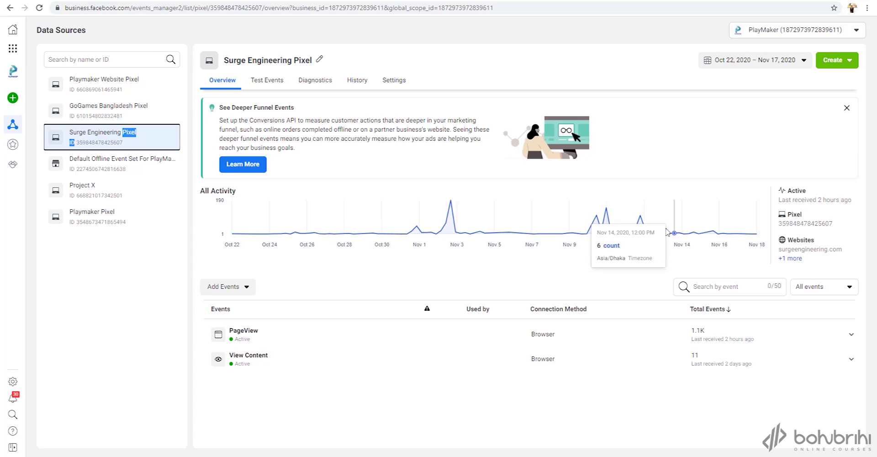
# Step: Return to the Playmaker Website Pixel and start connecting a new Web data source with Facebook Pixel as the connection method
pyautogui.click(98, 92)
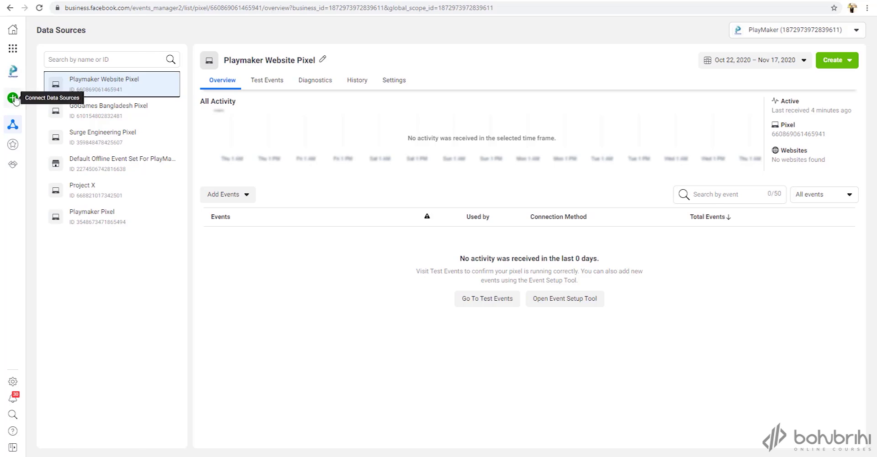
pyautogui.moveTo(13, 98)
pyautogui.click(66, 101)
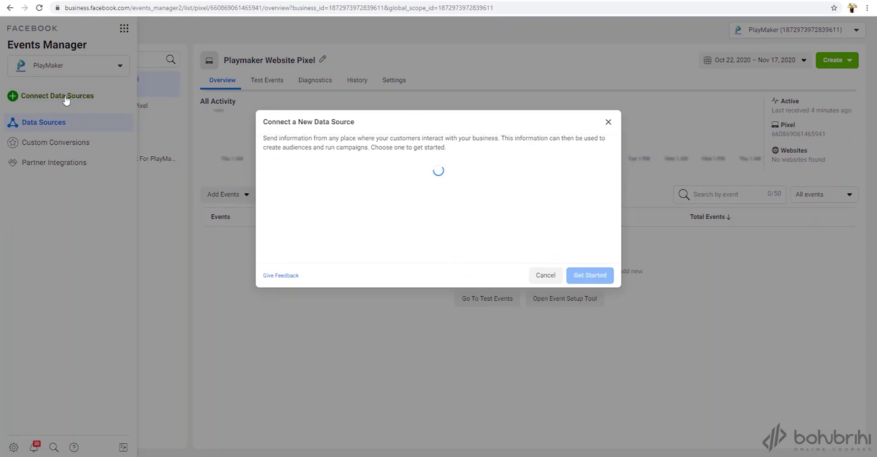
pyautogui.click(367, 173)
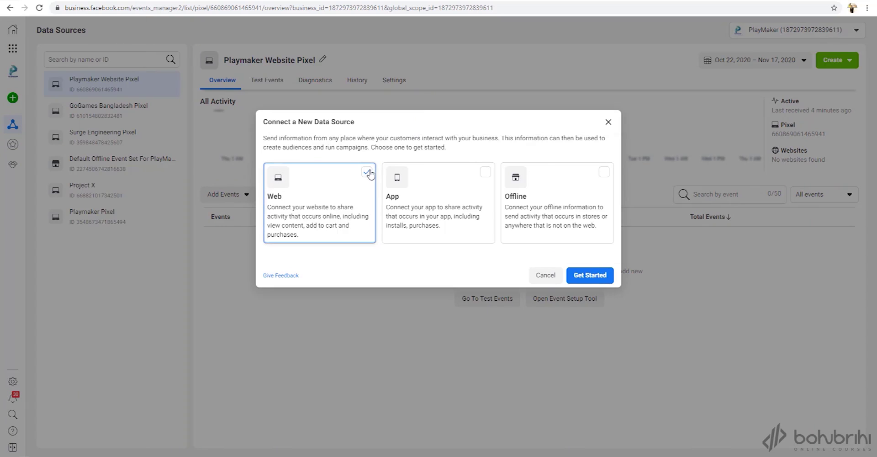
pyautogui.click(594, 274)
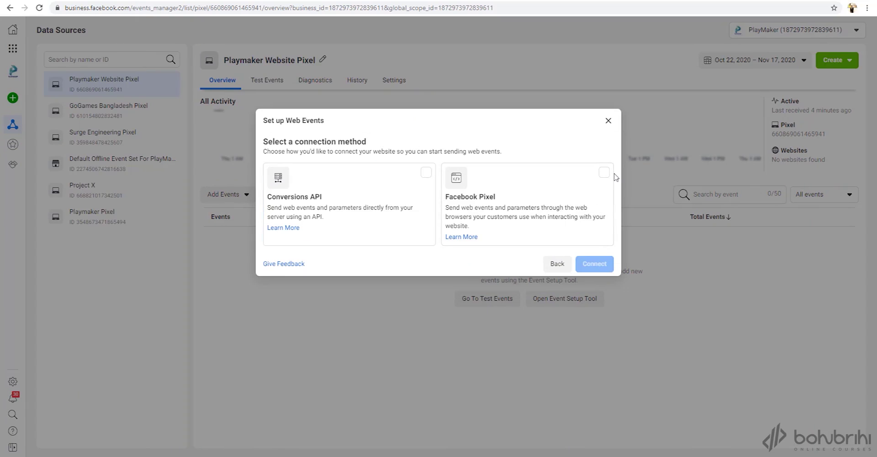
pyautogui.click(605, 174)
pyautogui.click(594, 270)
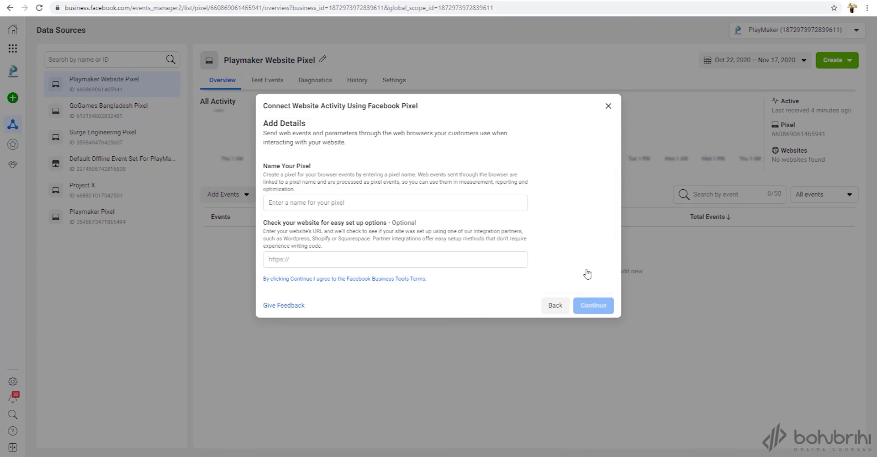
# Step: Name the new pixel "ABC Website Pixel", leave the optional website URL empty, and create it
pyautogui.click(343, 205)
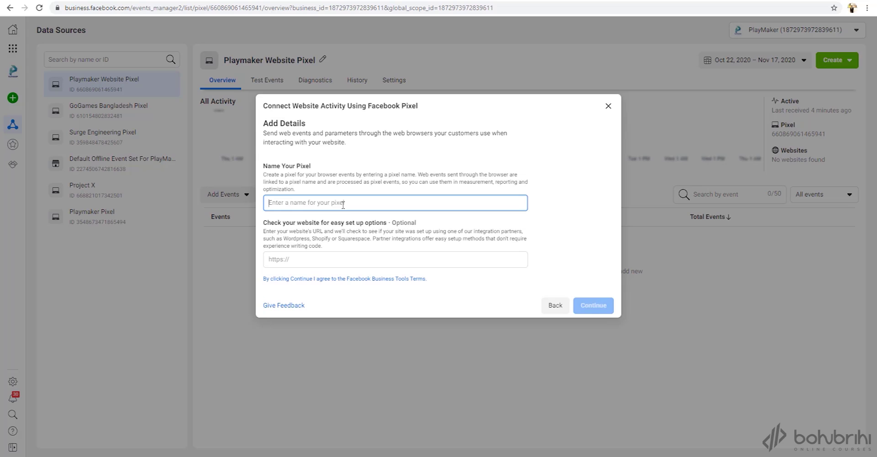
pyautogui.write('ABC Website Pixel')
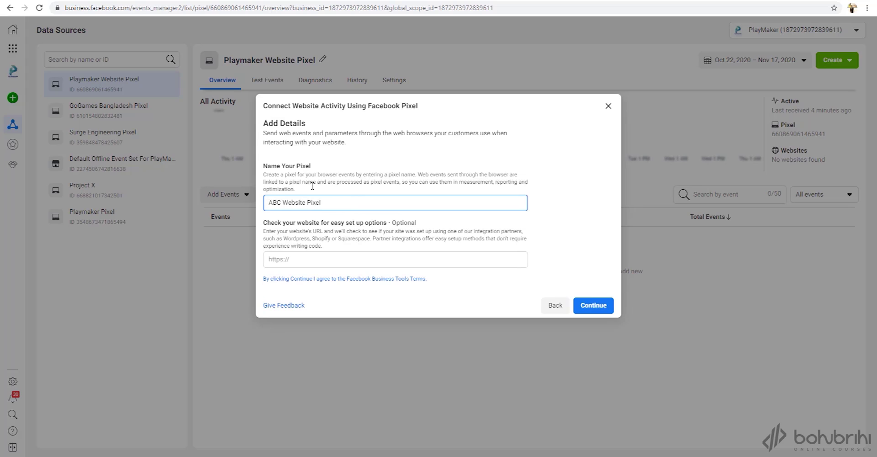
pyautogui.click(306, 260)
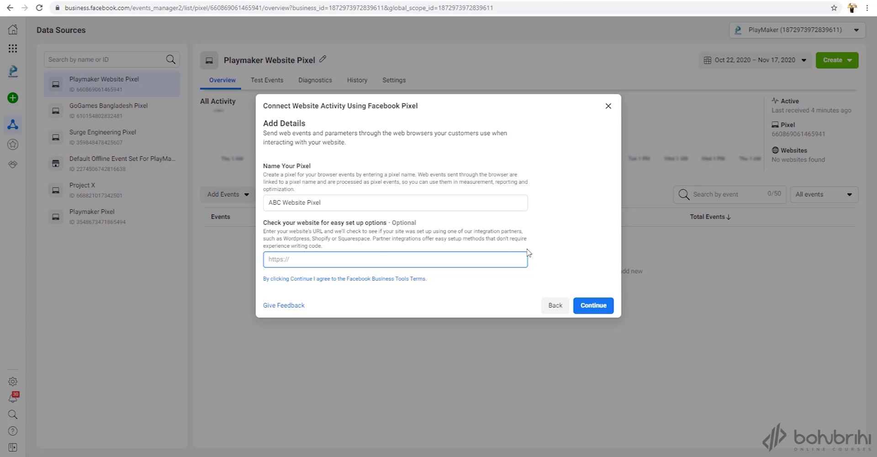
pyautogui.click(604, 309)
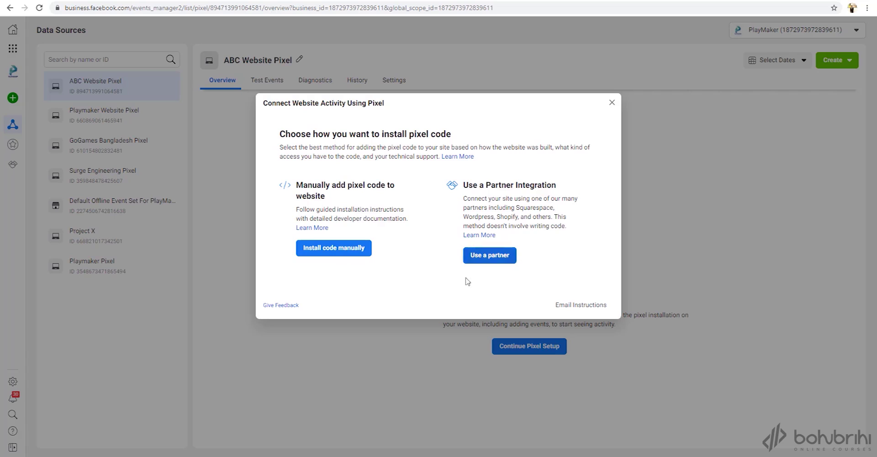
# Step: Choose to install the pixel through a partner integration and select WordPress as the partner
pyautogui.click(499, 257)
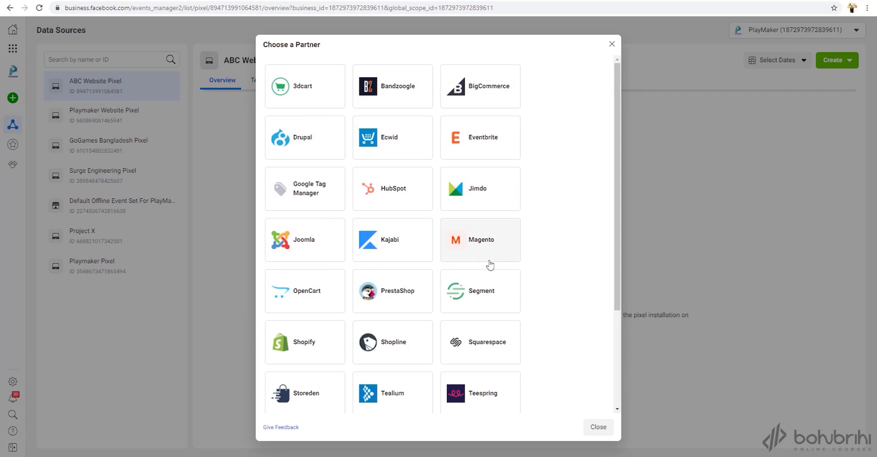
pyautogui.scroll(-2, 317, 246)
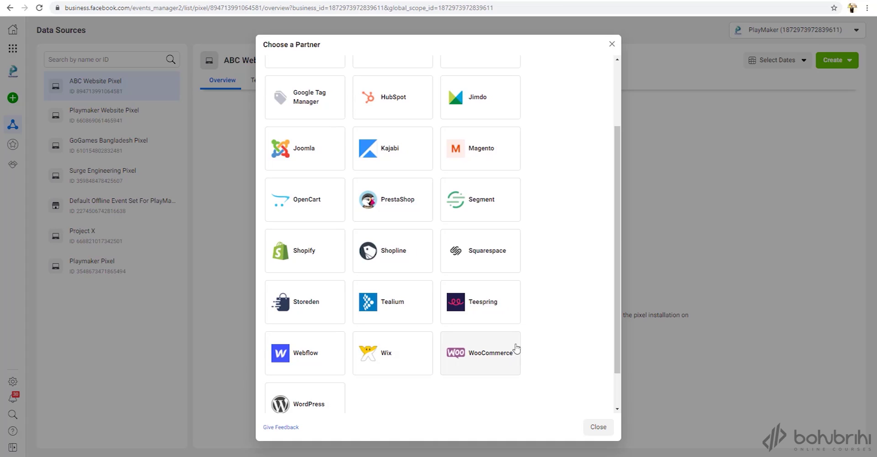
pyautogui.scroll(2, 385, 292)
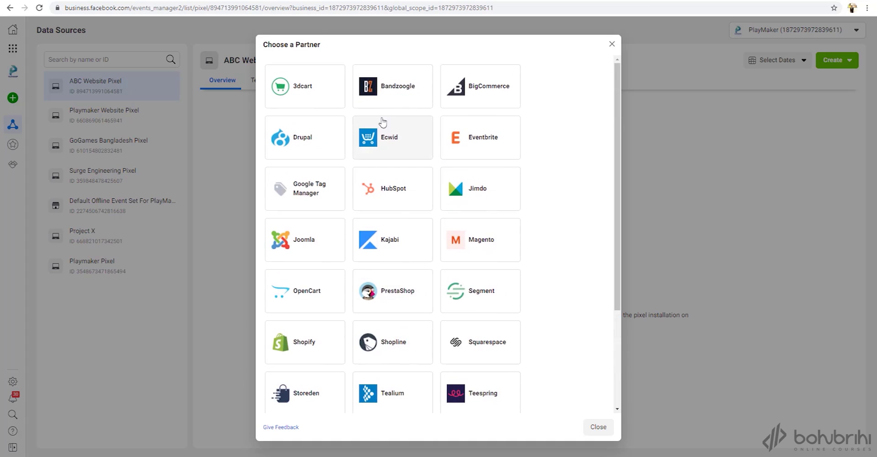
pyautogui.scroll(-3, 526, 117)
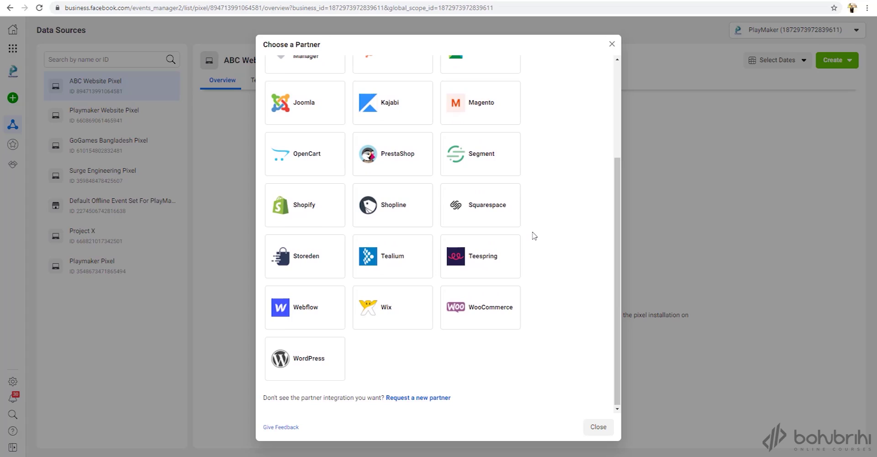
pyautogui.click(311, 368)
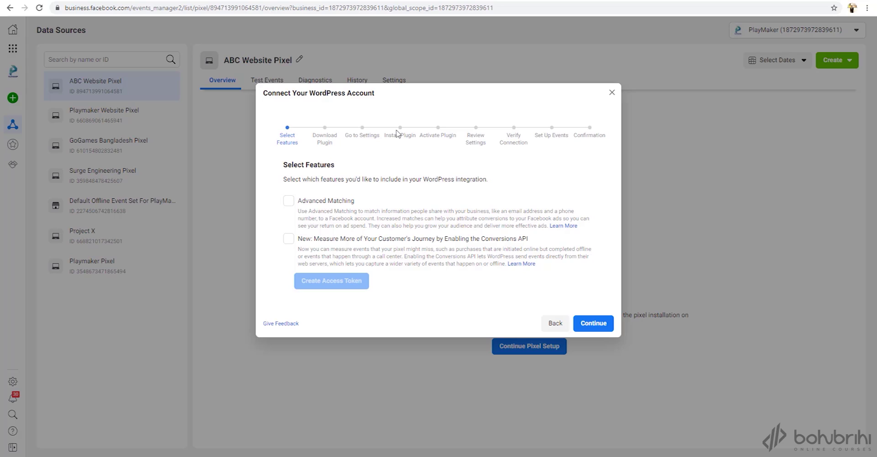
# Step: Enable Advanced Matching and the Conversions API for the WordPress integration, and create an access token
pyautogui.click(289, 204)
pyautogui.click(342, 260)
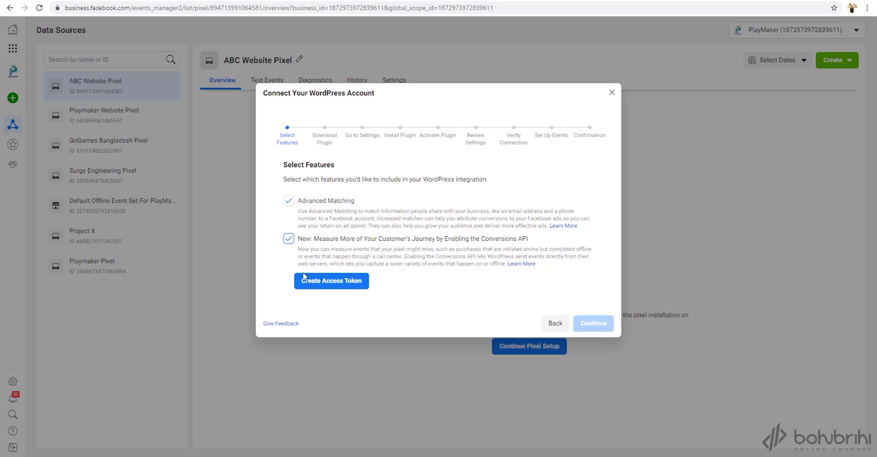
pyautogui.click(343, 282)
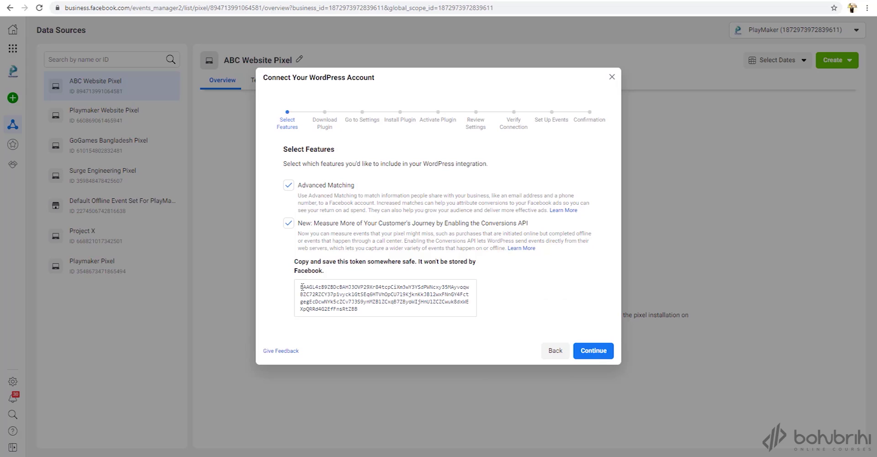
# Step: Copy the generated access token, save it in the Notepad file "FB Pixel ABC", and return to the WordPress connection setup
pyautogui.click(361, 295)
pyautogui.click(606, 352)
pyautogui.click(388, 316)
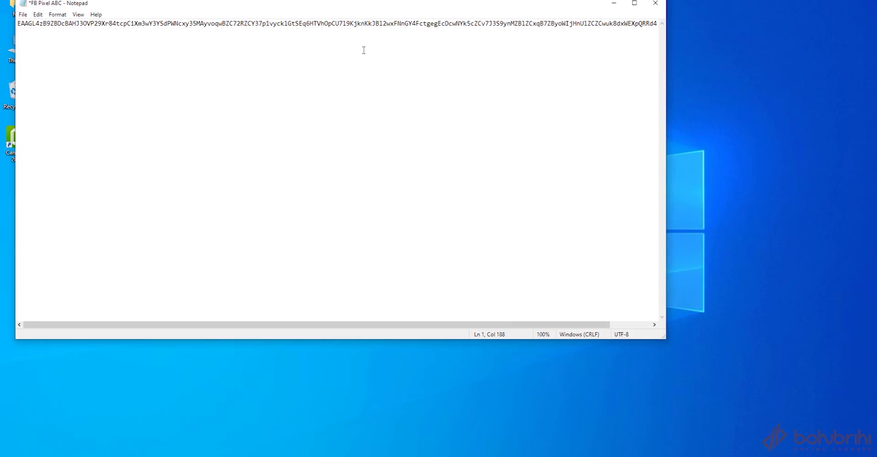
pyautogui.hotkey('ctrl', 's')
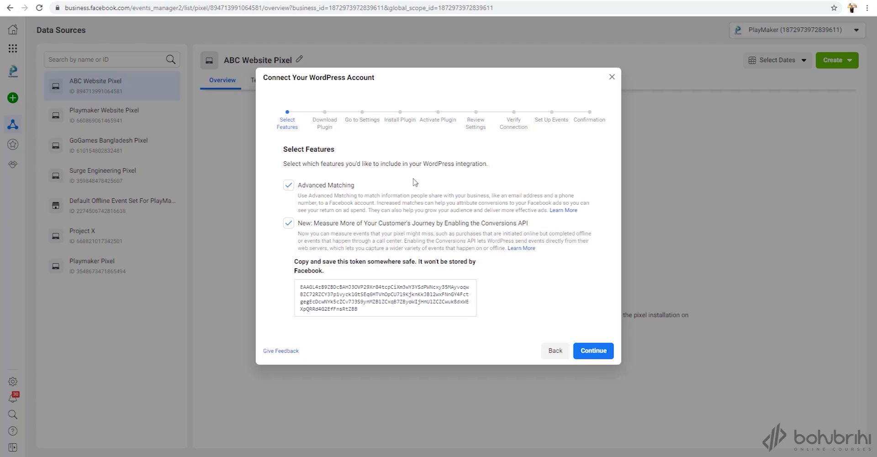
pyautogui.click(424, 296)
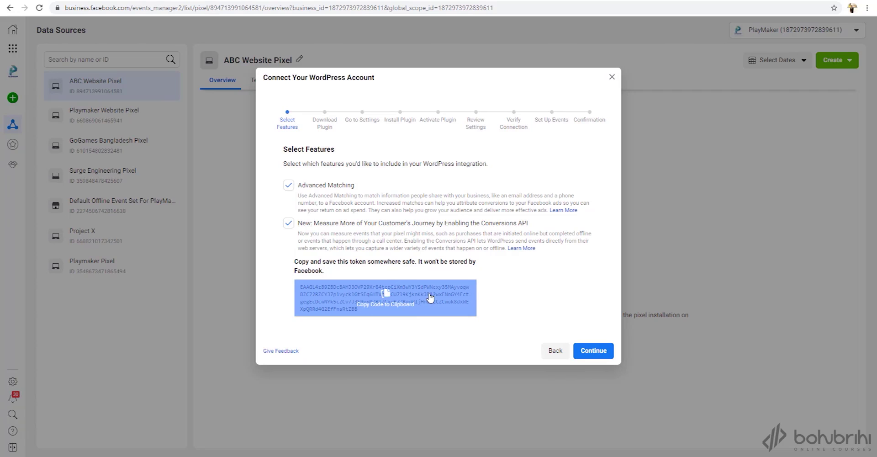
# Step: Download the Facebook Pixel extension for WordPress and advance through the plugin installation and activation instructions to Review Settings
pyautogui.click(592, 351)
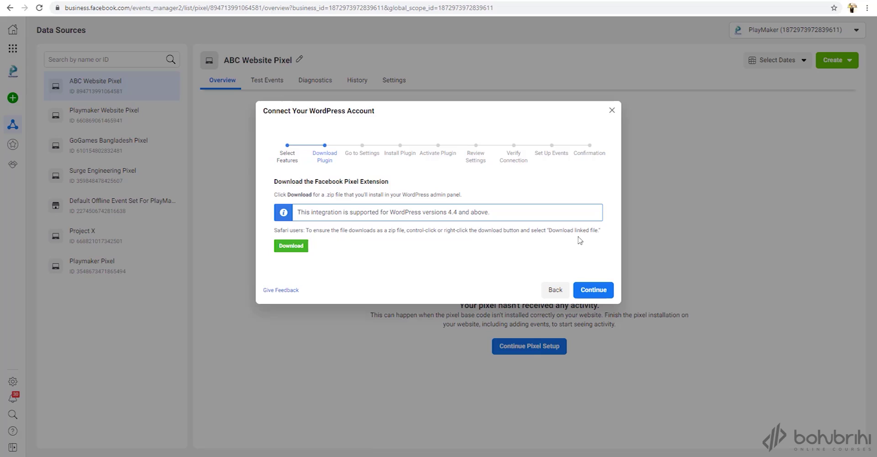
pyautogui.click(302, 251)
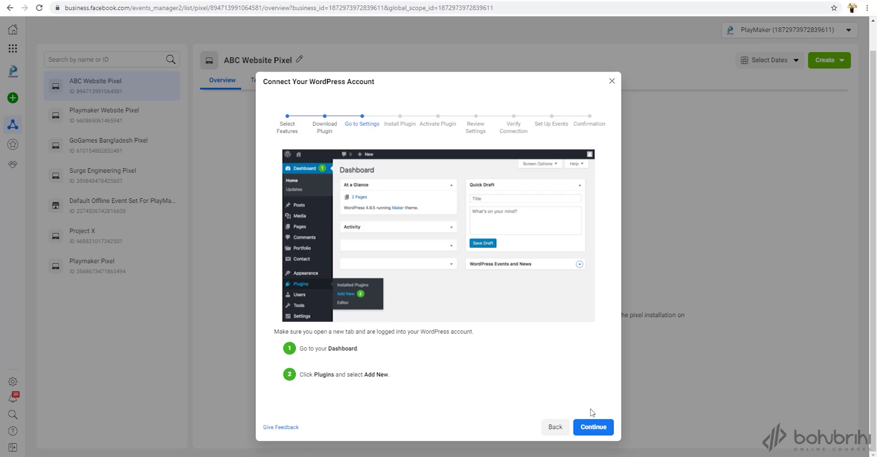
pyautogui.click(593, 427)
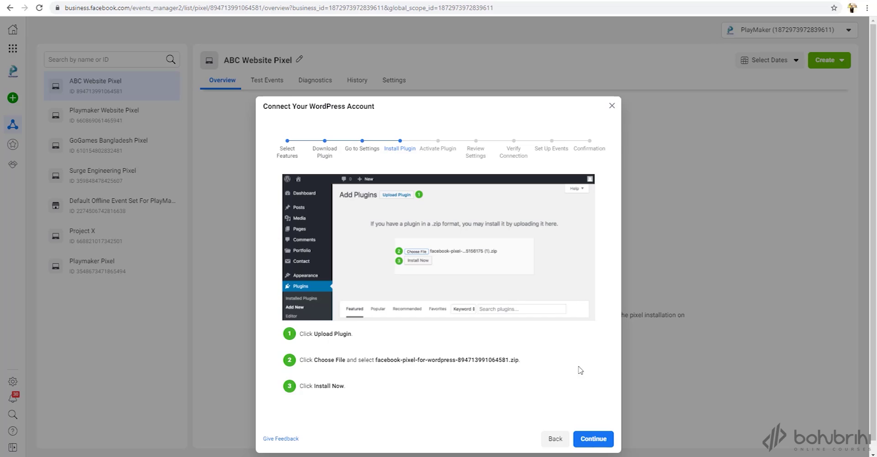
pyautogui.click(593, 438)
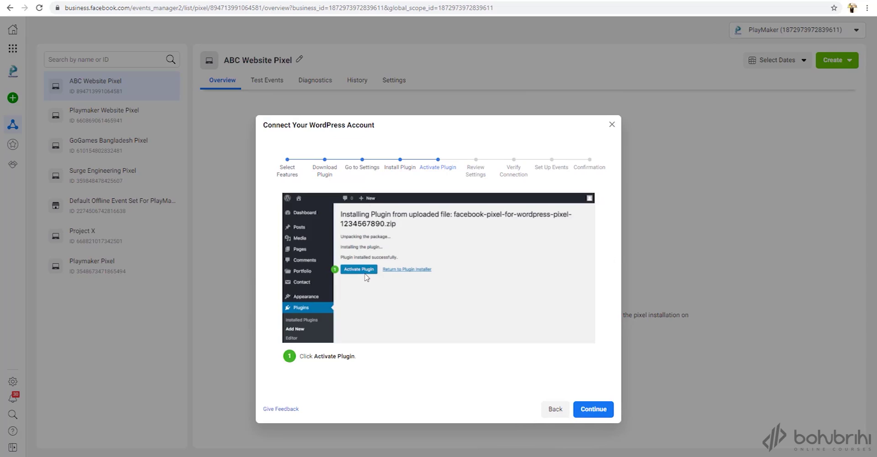
pyautogui.click(596, 409)
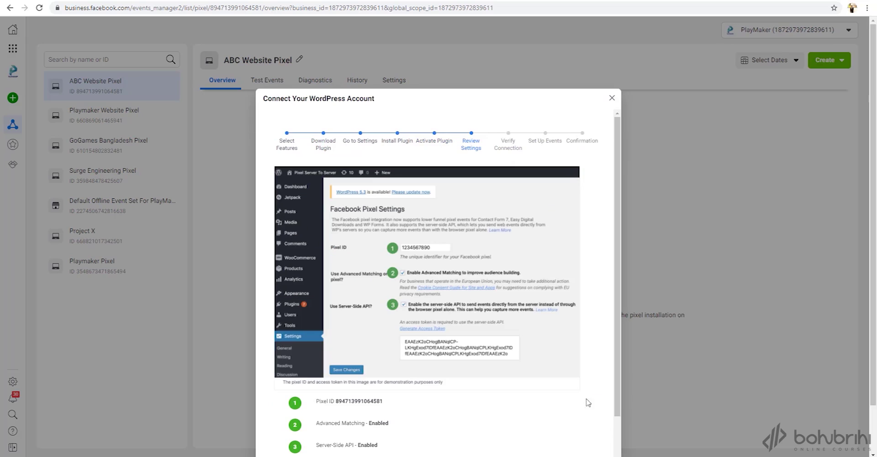
# Step: Examine the Review Settings instructions covering the pixel ID, Advanced Matching, Server-Side API and access token, and continue the setup
pyautogui.scroll(-1, 393, 265)
pyautogui.scroll(1, 473, 160)
pyautogui.scroll(-1, 297, 339)
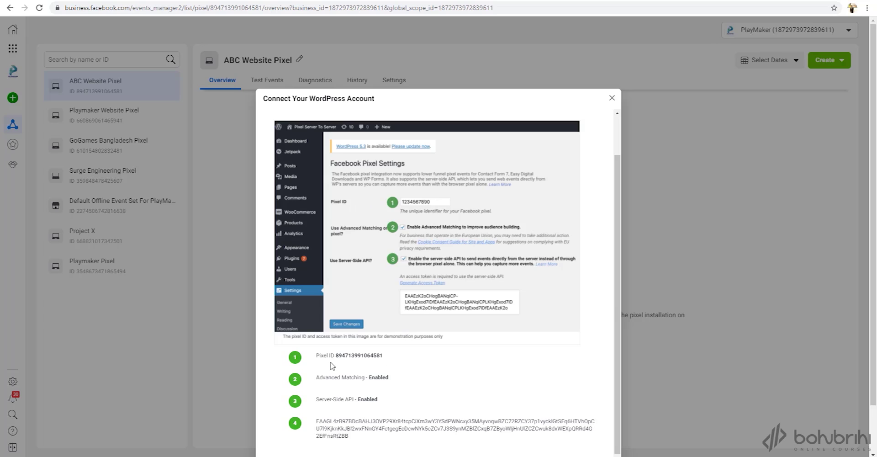
pyautogui.moveTo(337, 355); pyautogui.dragTo(396, 360)
pyautogui.click(444, 363)
pyautogui.scroll(-2, 660, 357)
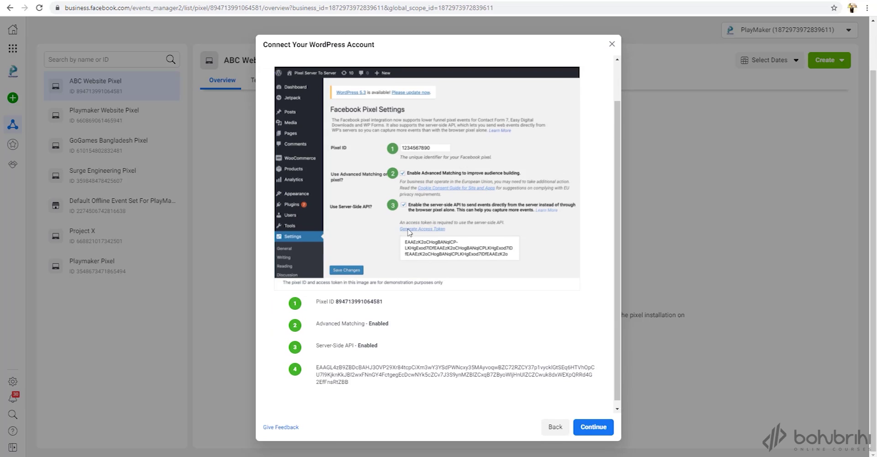
pyautogui.scroll(1, 410, 230)
pyautogui.click(603, 427)
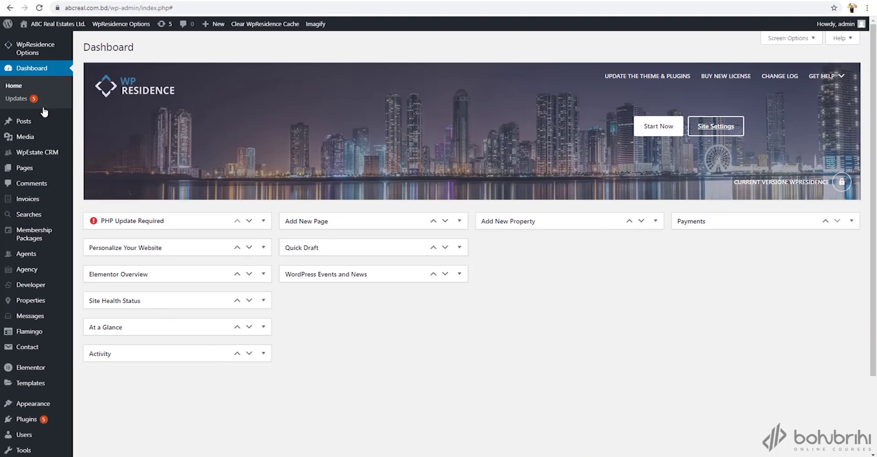
# Step: Switch to the ABC Real Estates WordPress dashboard and open the page for adding new plugins
pyautogui.moveTo(61, 32)
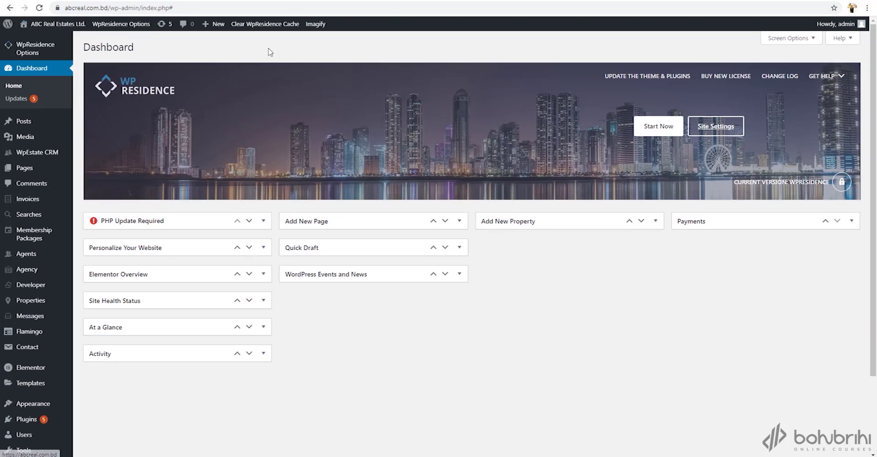
pyautogui.moveTo(48, 58)
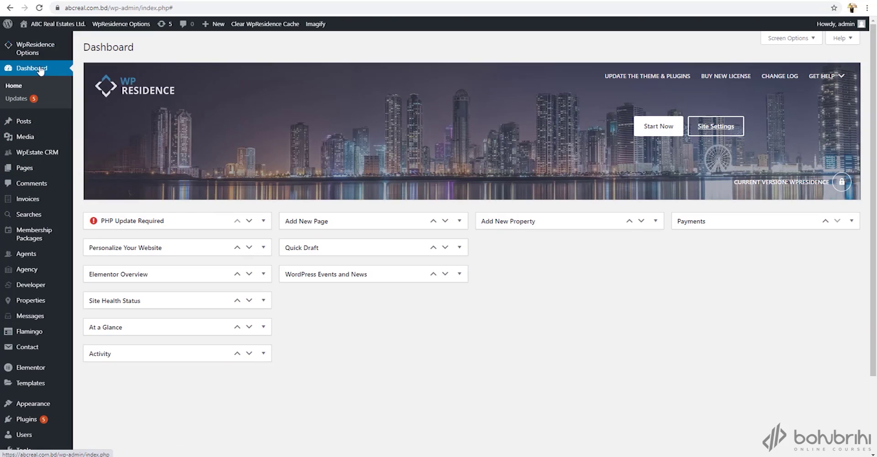
pyautogui.scroll(-1, 28, 320)
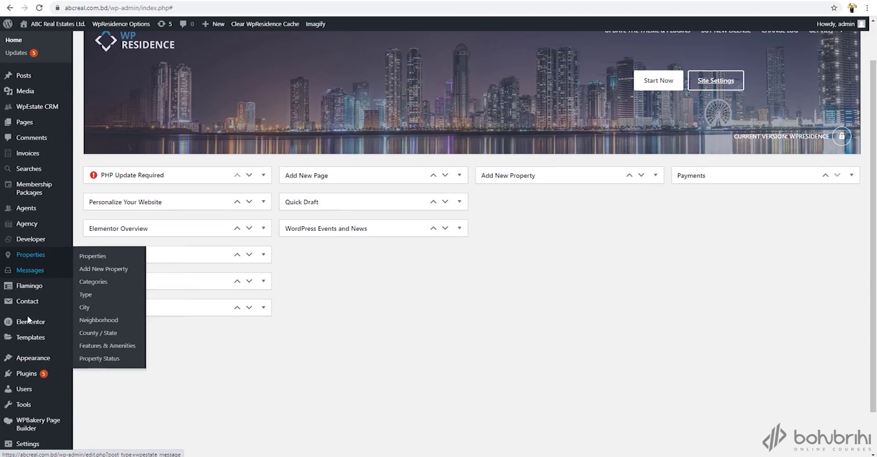
pyautogui.moveTo(38, 375)
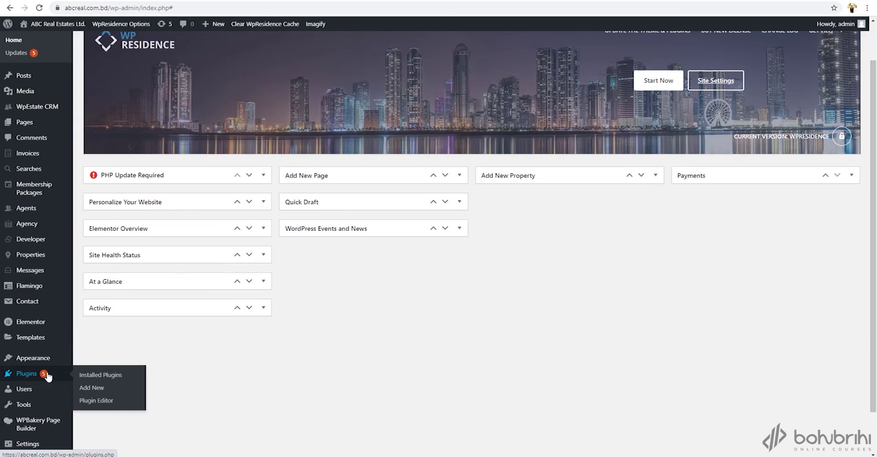
pyautogui.click(94, 390)
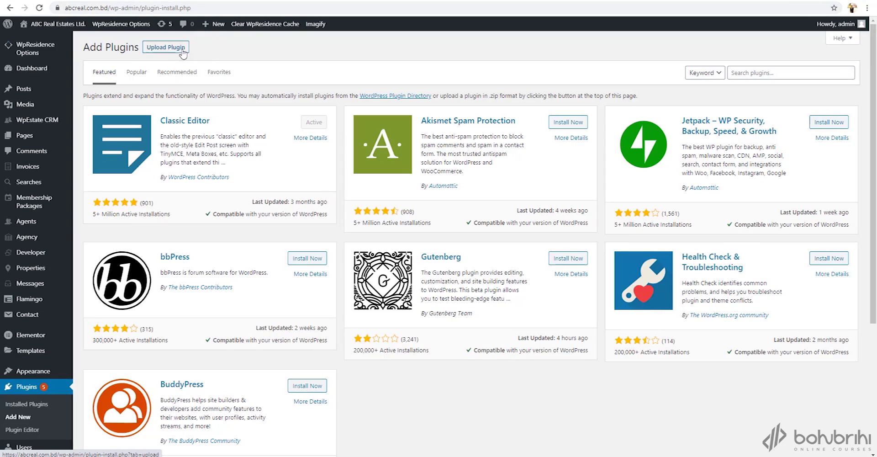
# Step: Start a plugin upload and choose the downloaded facebook-pixel-for-wordpress ZIP file from Downloads
pyautogui.click(182, 49)
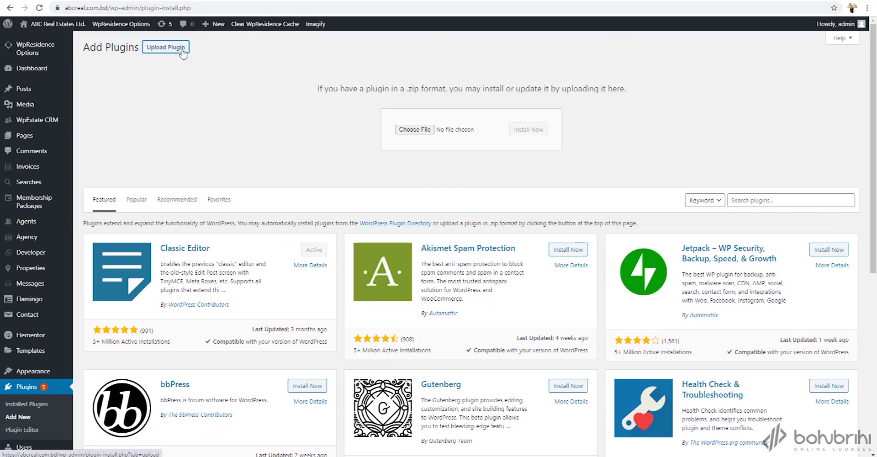
pyautogui.click(408, 130)
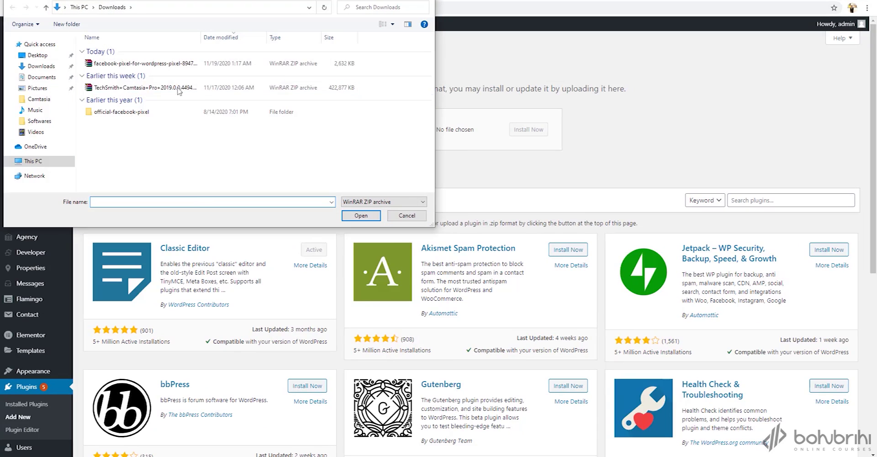
pyautogui.doubleClick(140, 65)
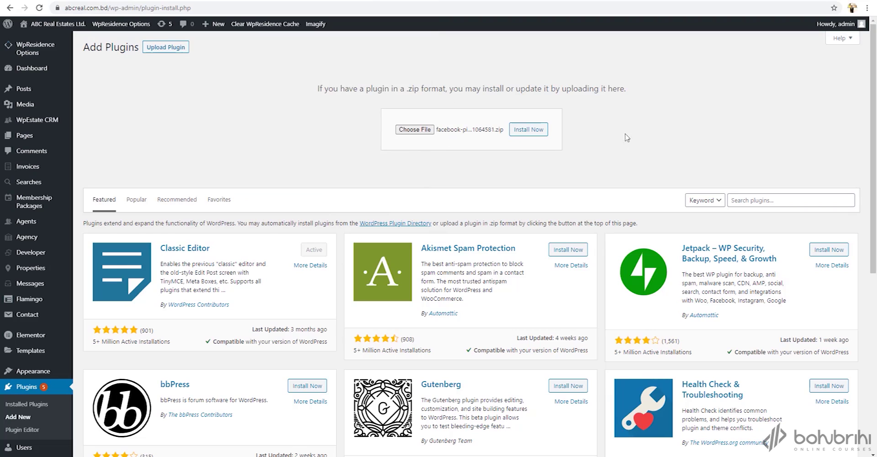
# Step: Install the uploaded Facebook Pixel plugin on the ABC Real Estates site and activate it
pyautogui.click(541, 131)
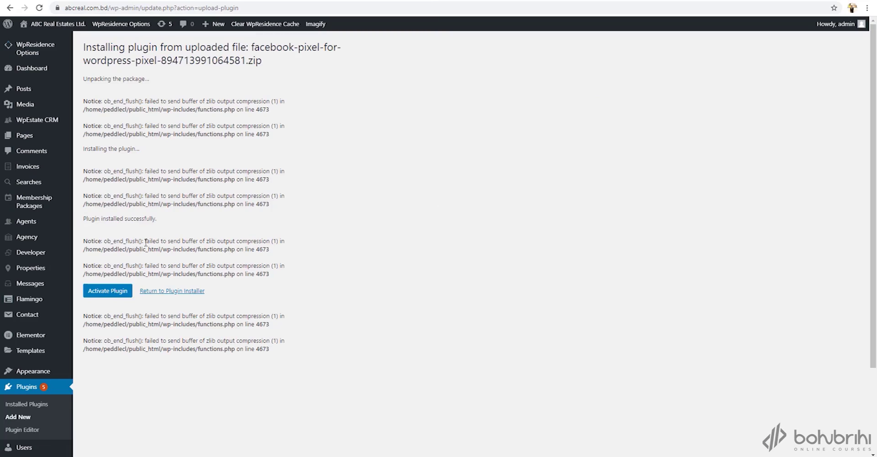
pyautogui.click(108, 292)
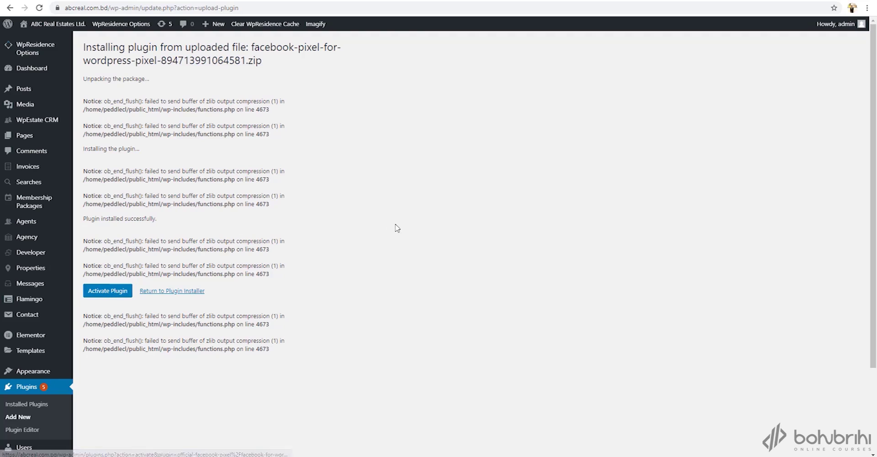
pyautogui.click(98, 295)
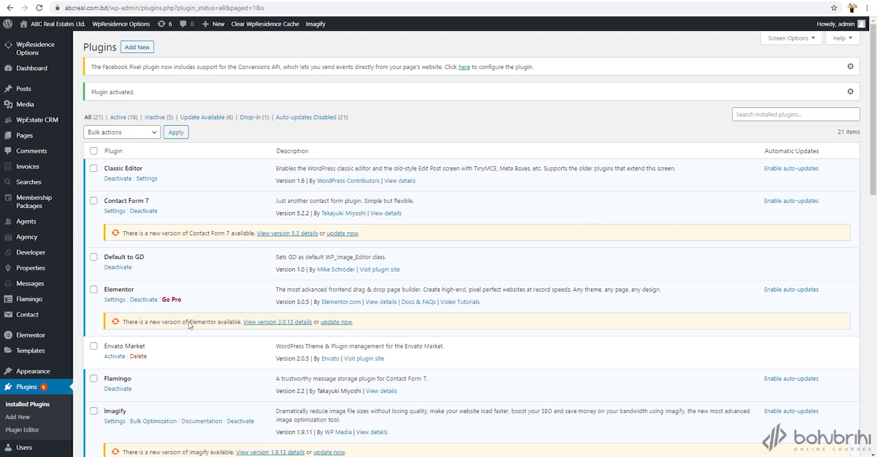
# Step: Open the Facebook Pixel settings page in the WordPress dashboard
pyautogui.scroll(-3, 214, 393)
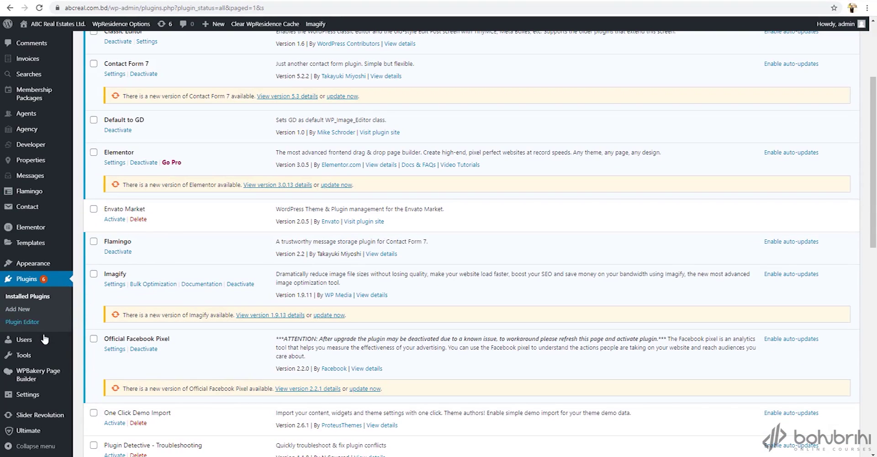
pyautogui.moveTo(45, 240)
pyautogui.scroll(-2, 30, 355)
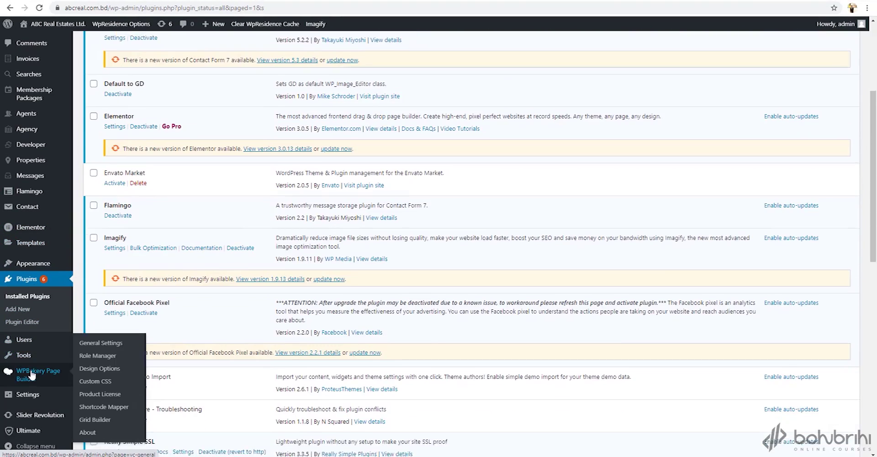
pyautogui.moveTo(28, 394)
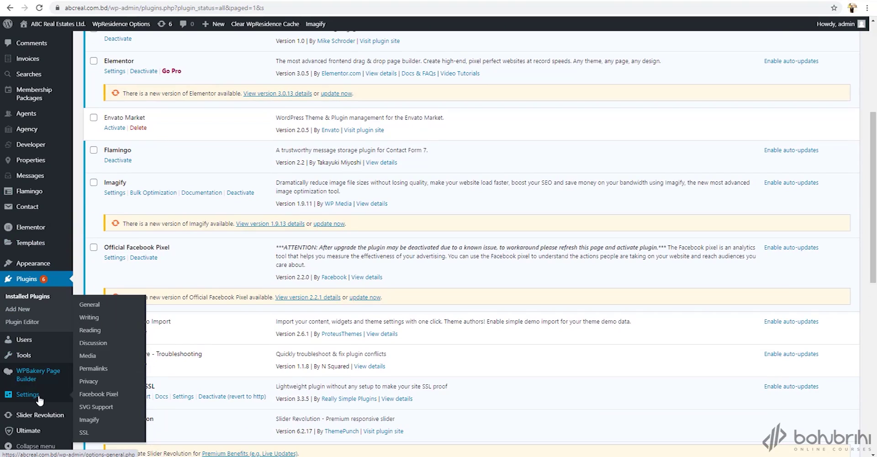
pyautogui.click(85, 396)
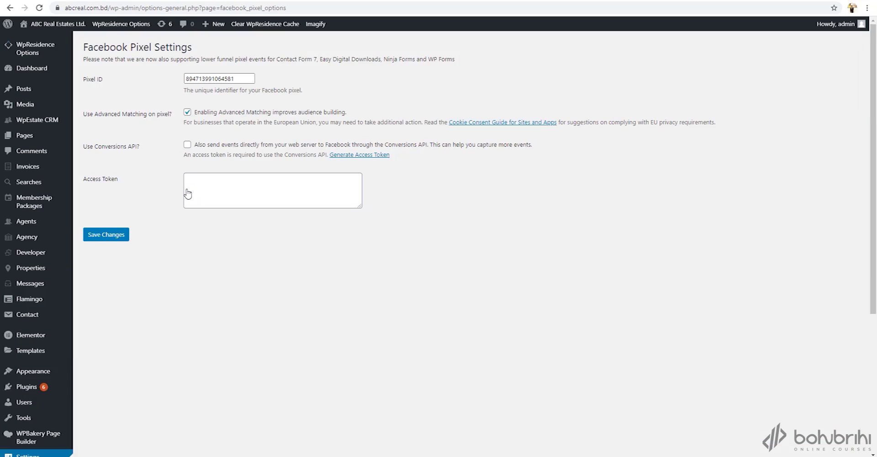
# Step: Enable the Conversions API for the pixel and copy the whole access token from the FB Pixel ABC note in Notepad
pyautogui.click(197, 79)
pyautogui.click(187, 146)
pyautogui.click(351, 455)
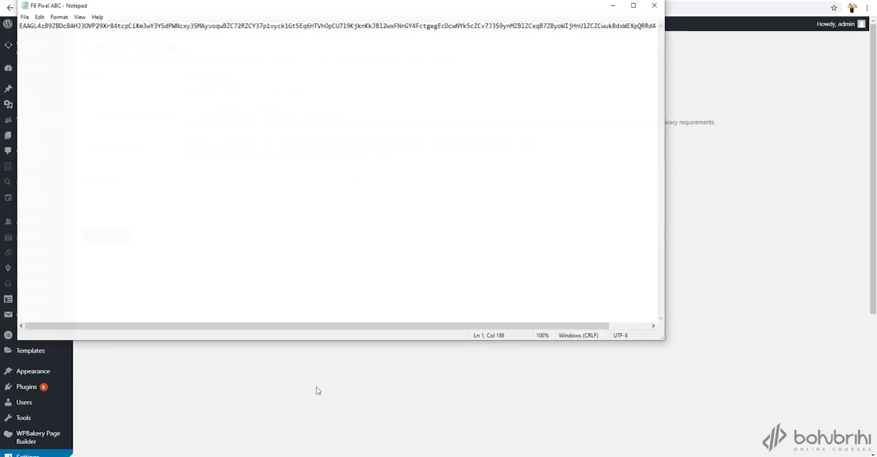
pyautogui.click(83, 24)
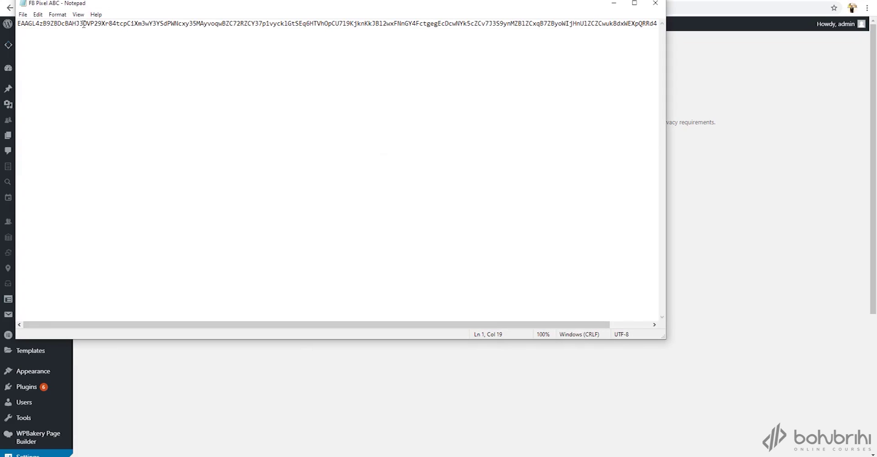
pyautogui.hotkey('ctrl', 'a')
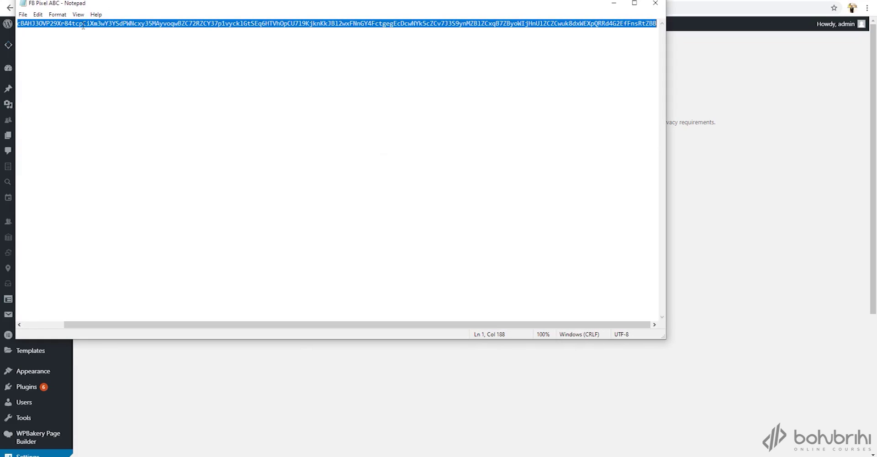
# Step: Return to the Facebook Pixel settings, paste the copied token as the Access Token and save the changes
pyautogui.click(614, 4)
pyautogui.click(204, 176)
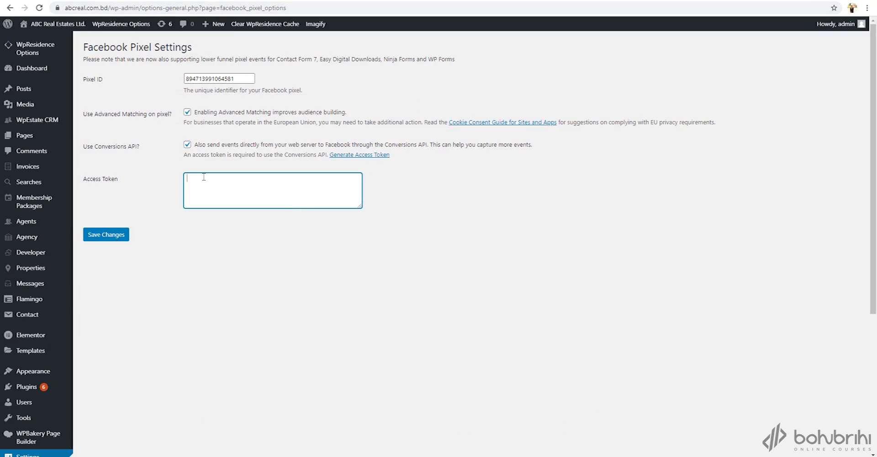
pyautogui.hotkey('ctrl', 'v')
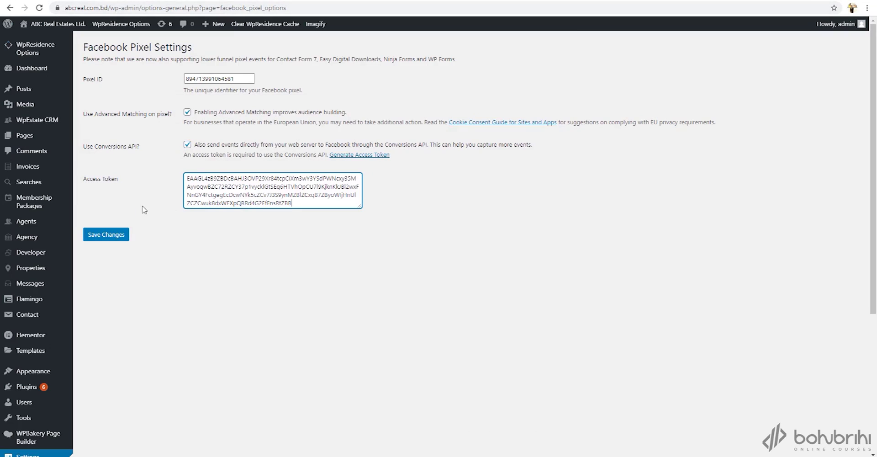
pyautogui.click(113, 241)
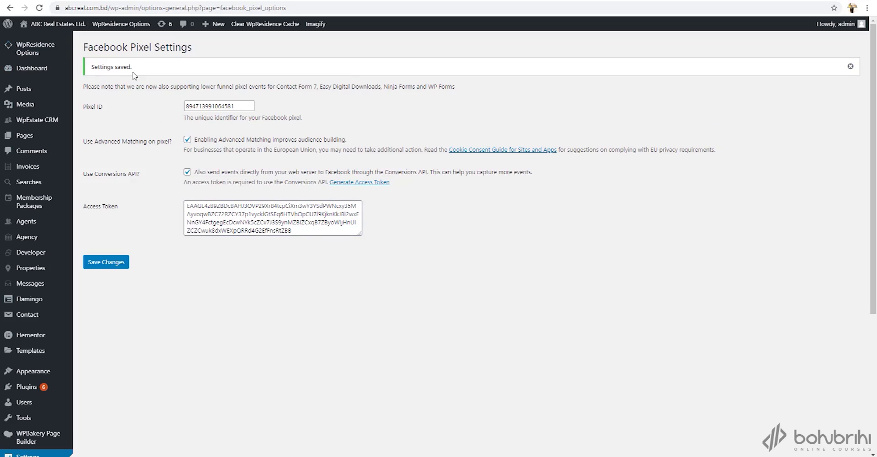
# Step: Switch back to the Events Manager setup, send test traffic to abcreal.com.bd to verify the pixel, and continue past Verify Connection
pyautogui.click(360, 2)
pyautogui.click(365, 259)
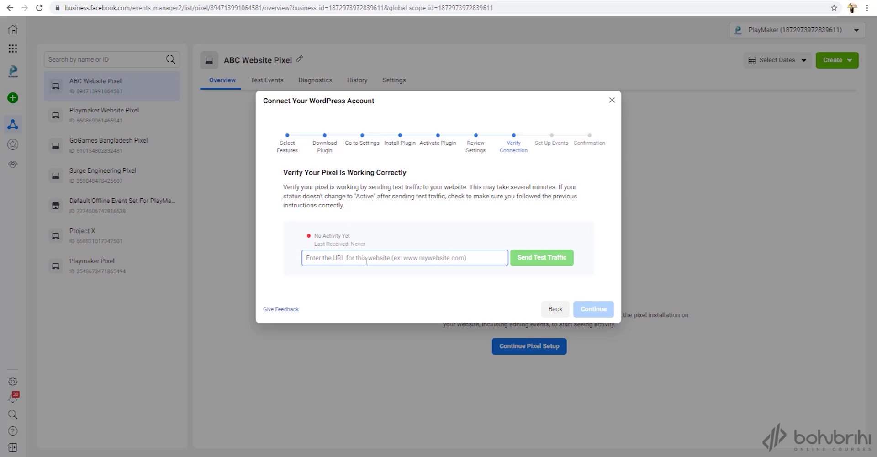
pyautogui.write('abcreal.com.bd')
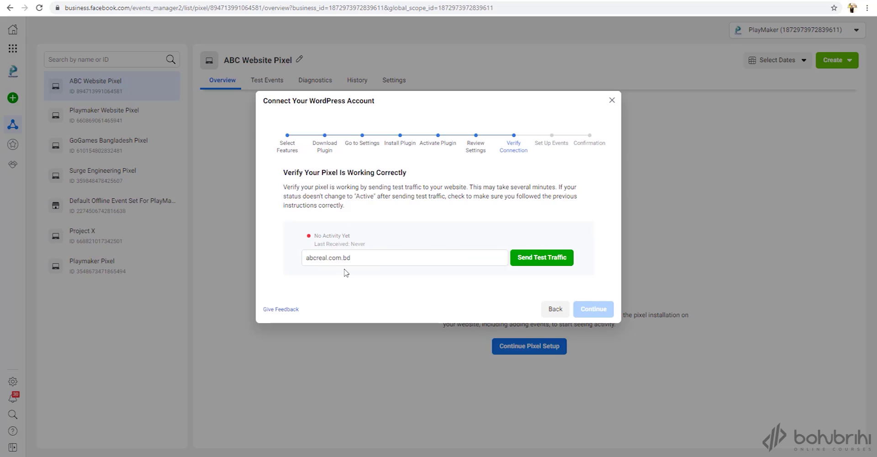
pyautogui.click(557, 265)
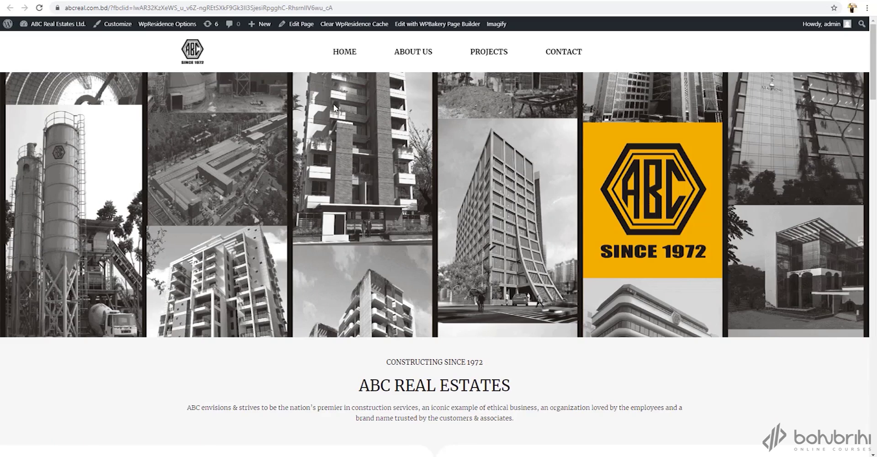
pyautogui.click(333, 1)
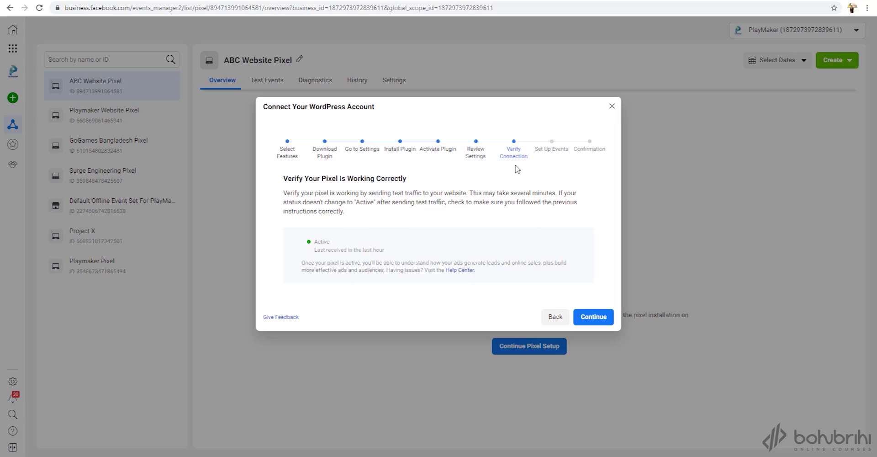
pyautogui.click(596, 316)
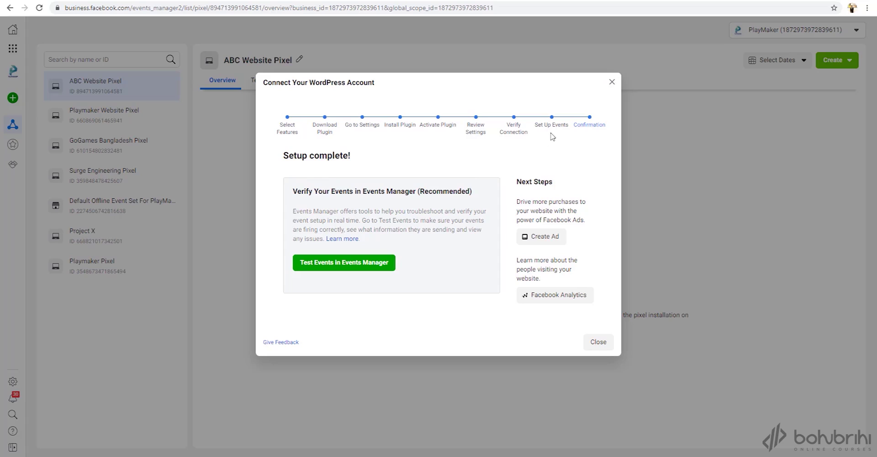
# Step: Open Test Events for the ABC Website Pixel and launch a browser events test on abcreal.com.bd
pyautogui.click(355, 270)
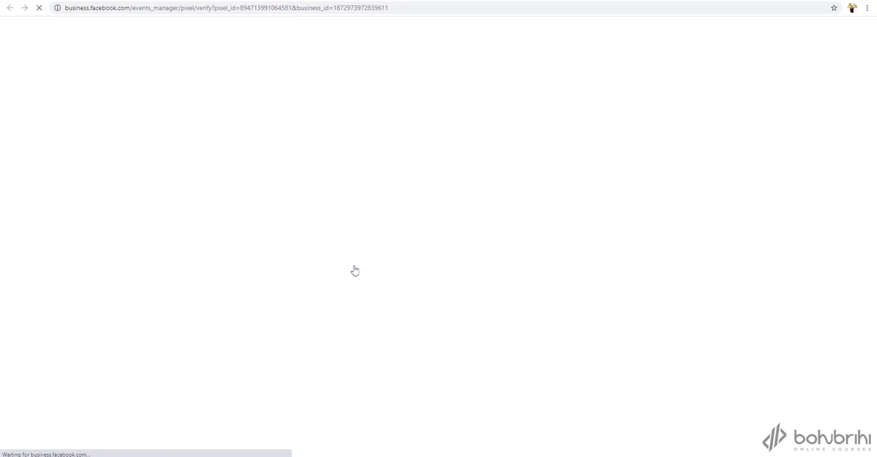
pyautogui.click(392, 350)
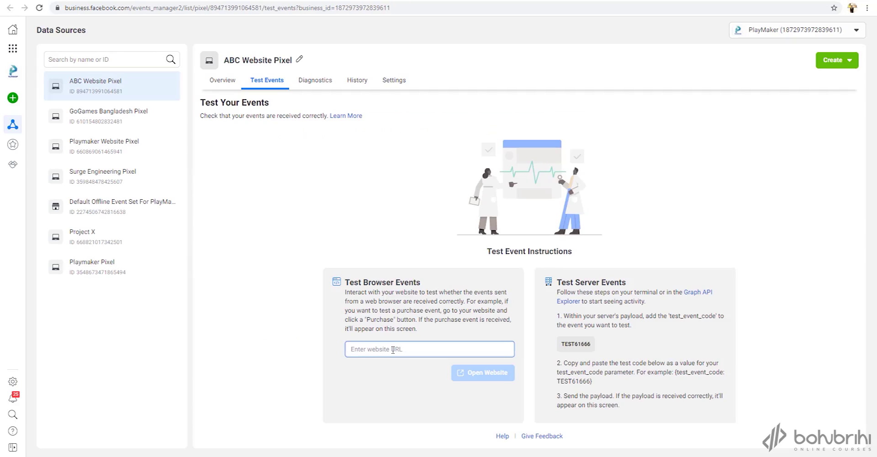
pyautogui.write('abcreal.com.bd')
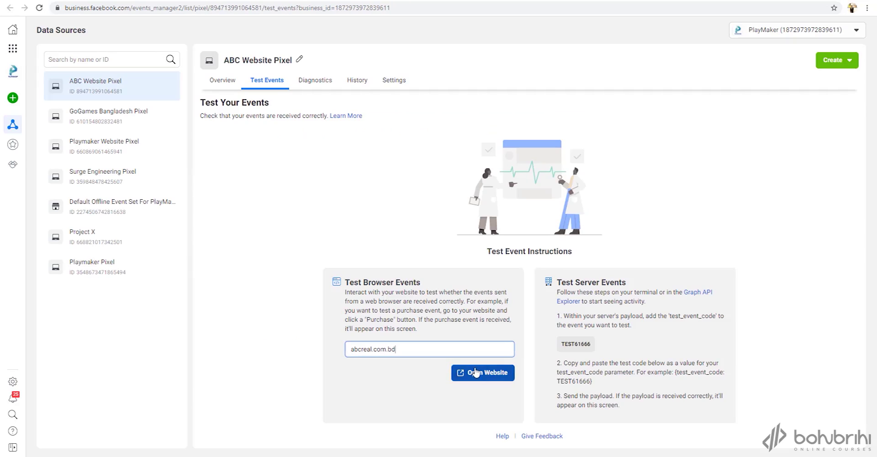
pyautogui.click(459, 373)
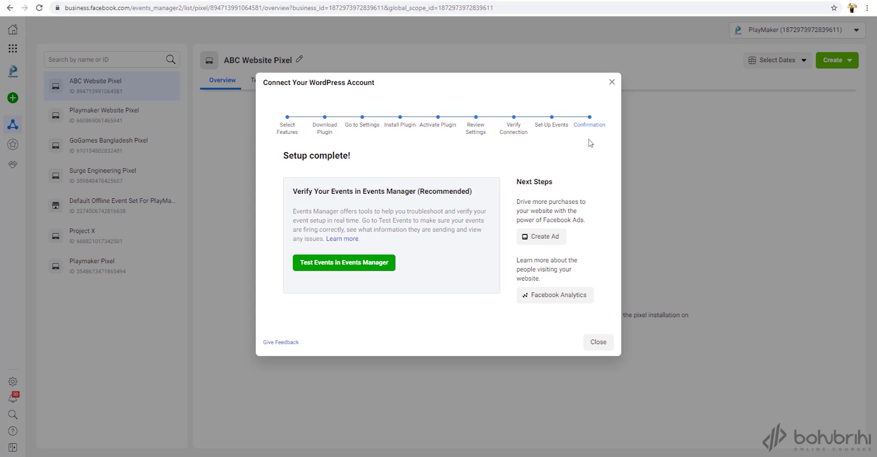
# Step: Close the completed WordPress setup, refresh the ABC Website Pixel overview and dismiss the See Deeper Funnel Events banner
pyautogui.click(599, 342)
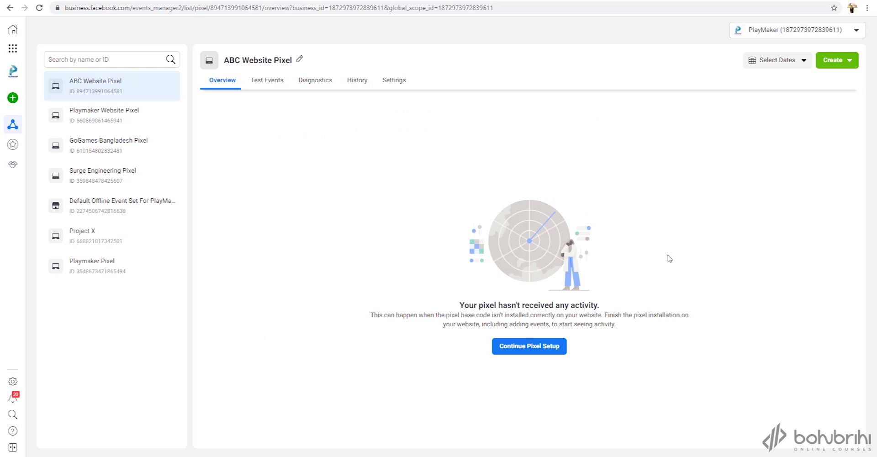
pyautogui.click(13, 30)
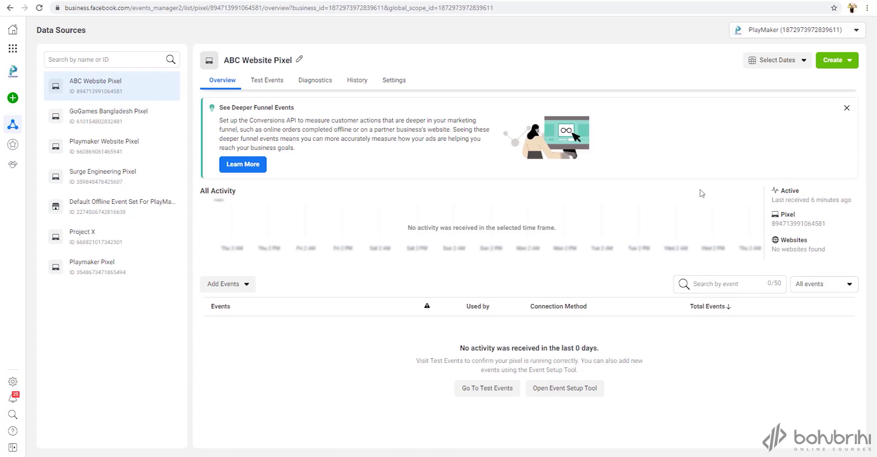
pyautogui.click(847, 108)
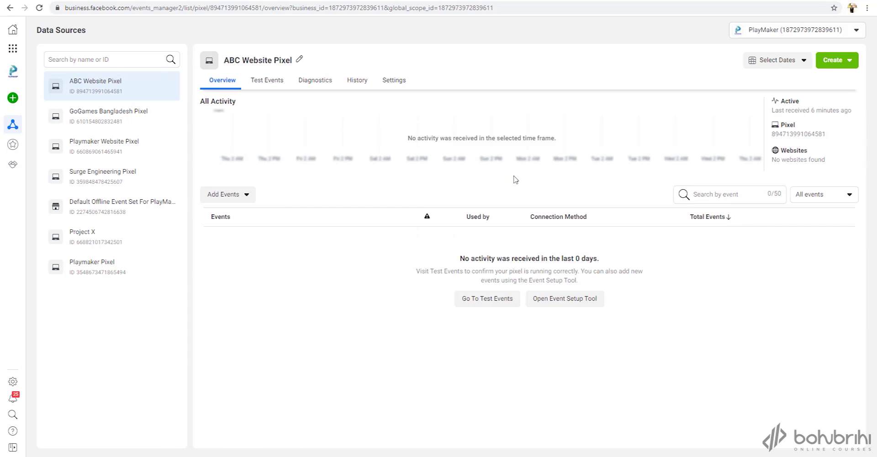